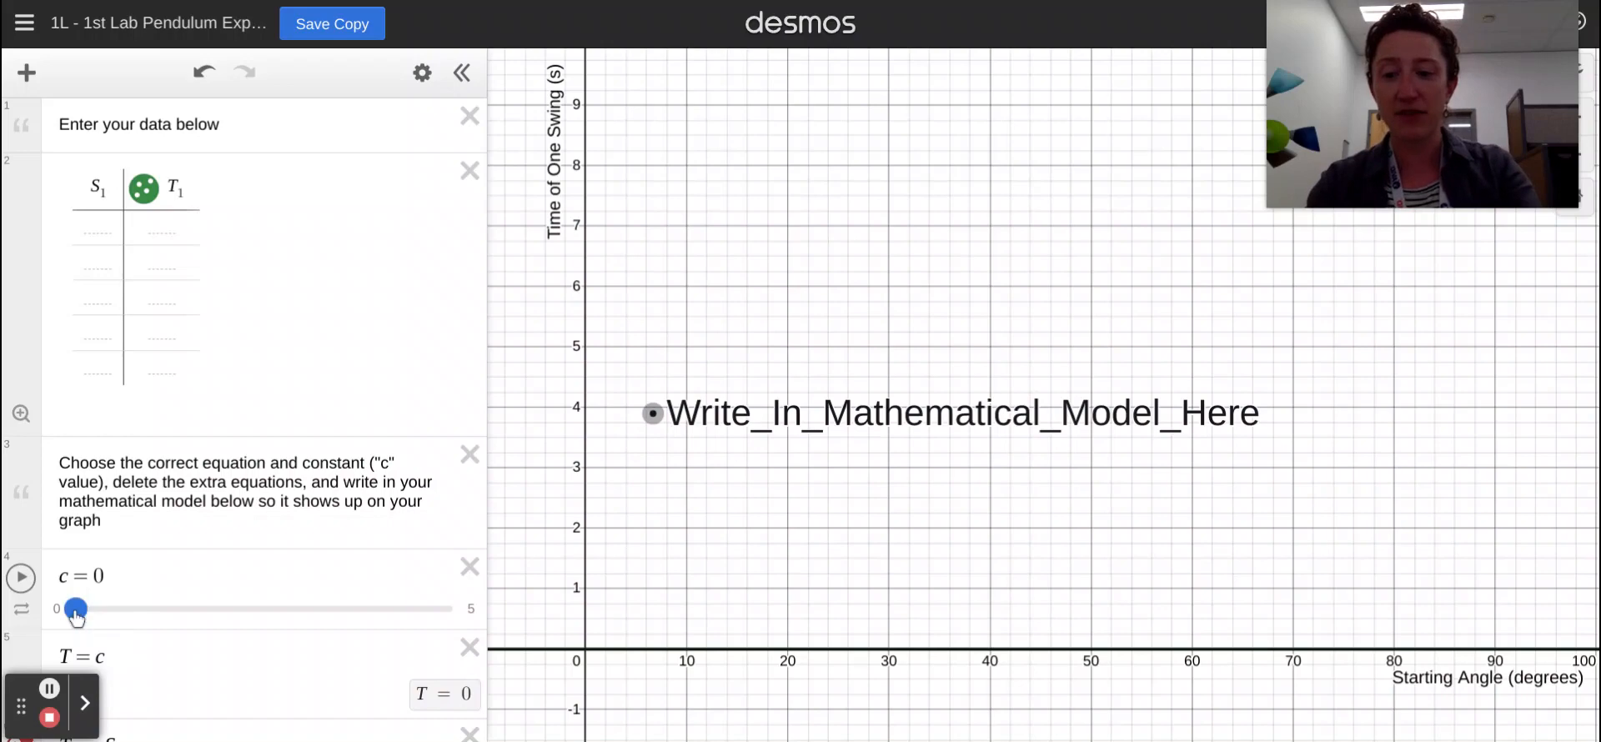
Step: Try the constant c at 0.4 and return it to 0
scroll(125, 500, "down", 3)
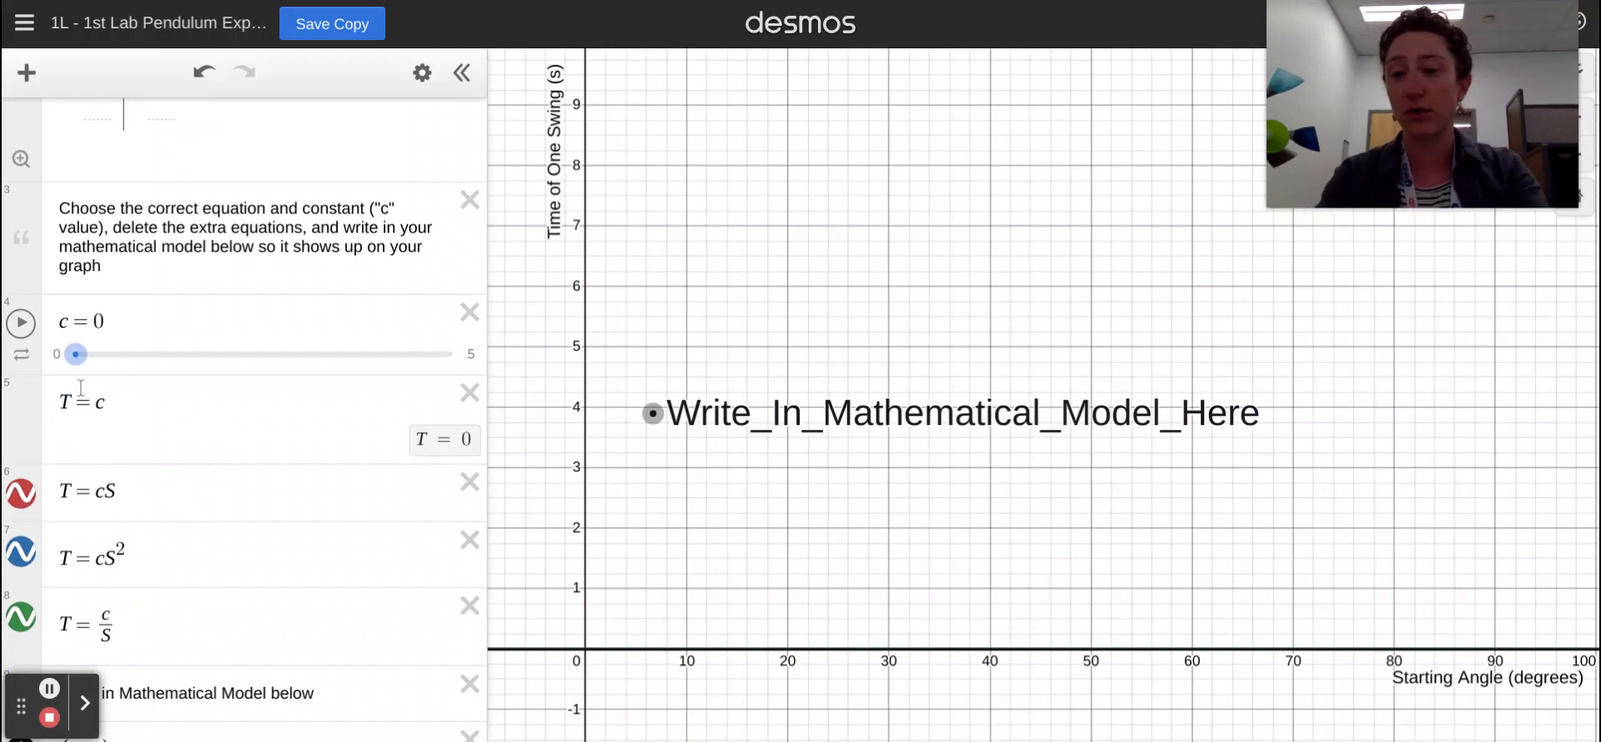
mouse_move(80, 365)
left_mouse_down()
mouse_move(219, 359)
mouse_move(106, 355)
left_mouse_up()
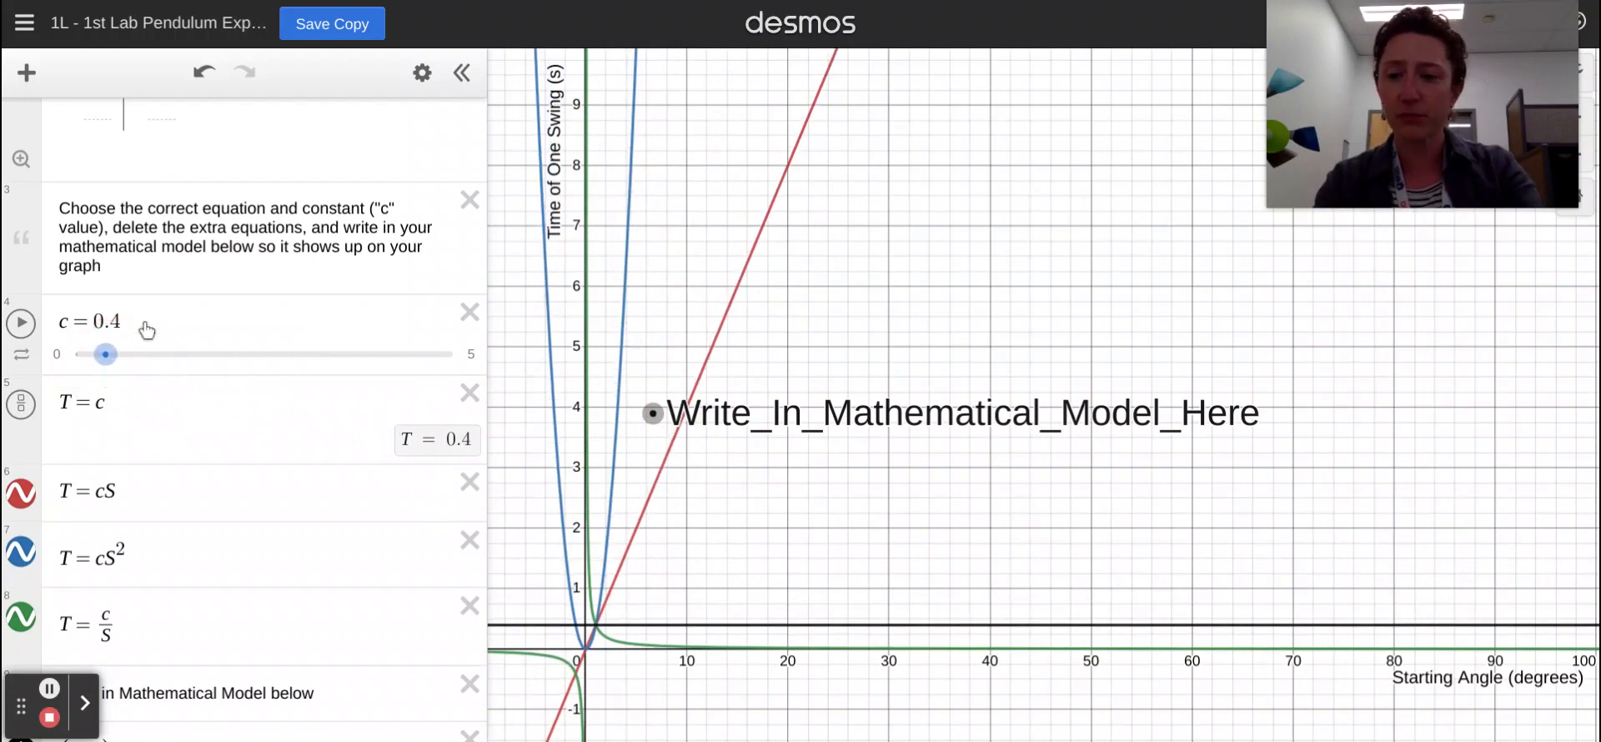
left_click_drag(105, 357, 60, 360)
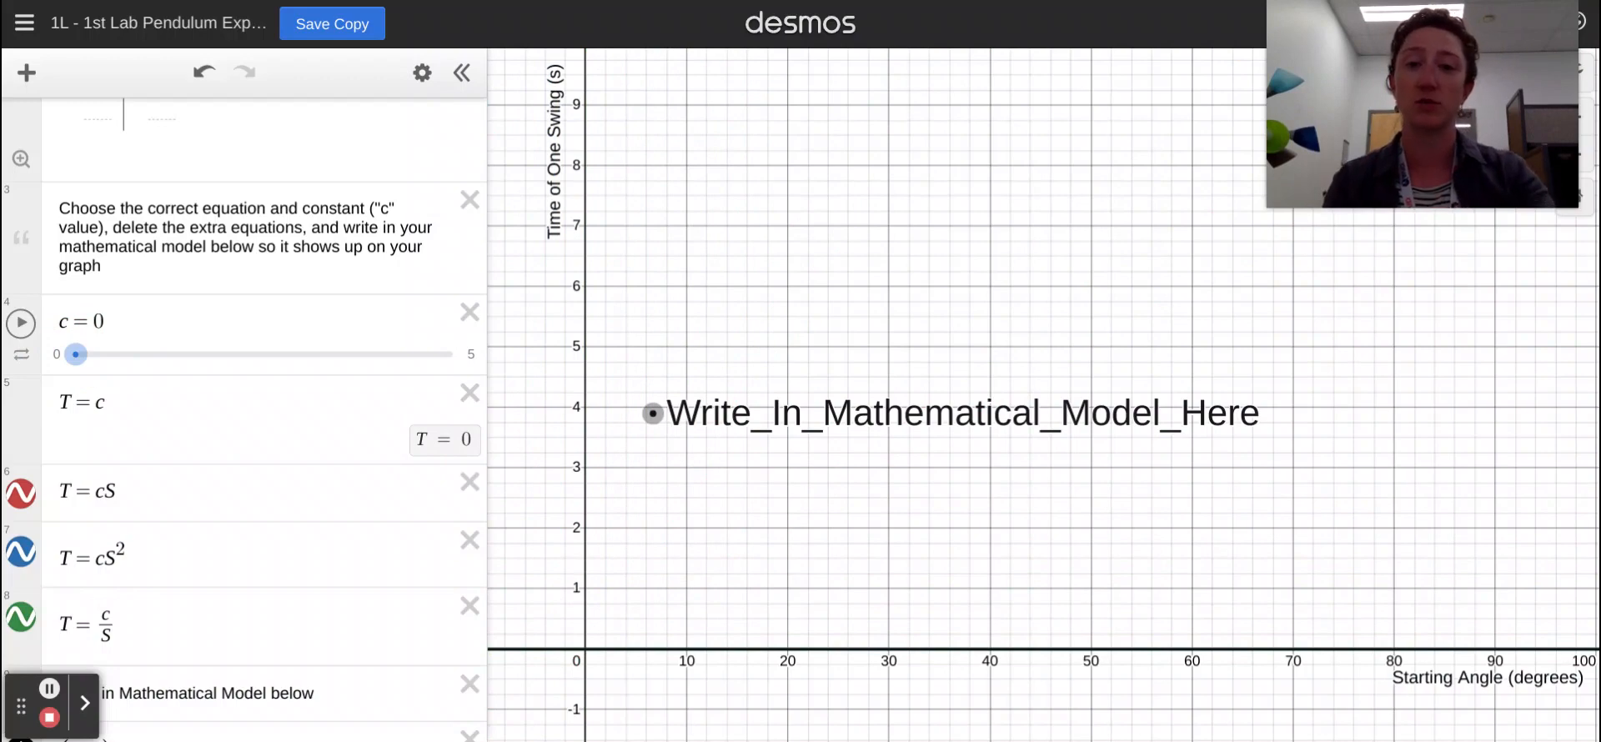
Step: Enter the first two data rows in the S1/T1 table: 10 with 1, and 20 with 2
scroll(301, 308, "up", 3)
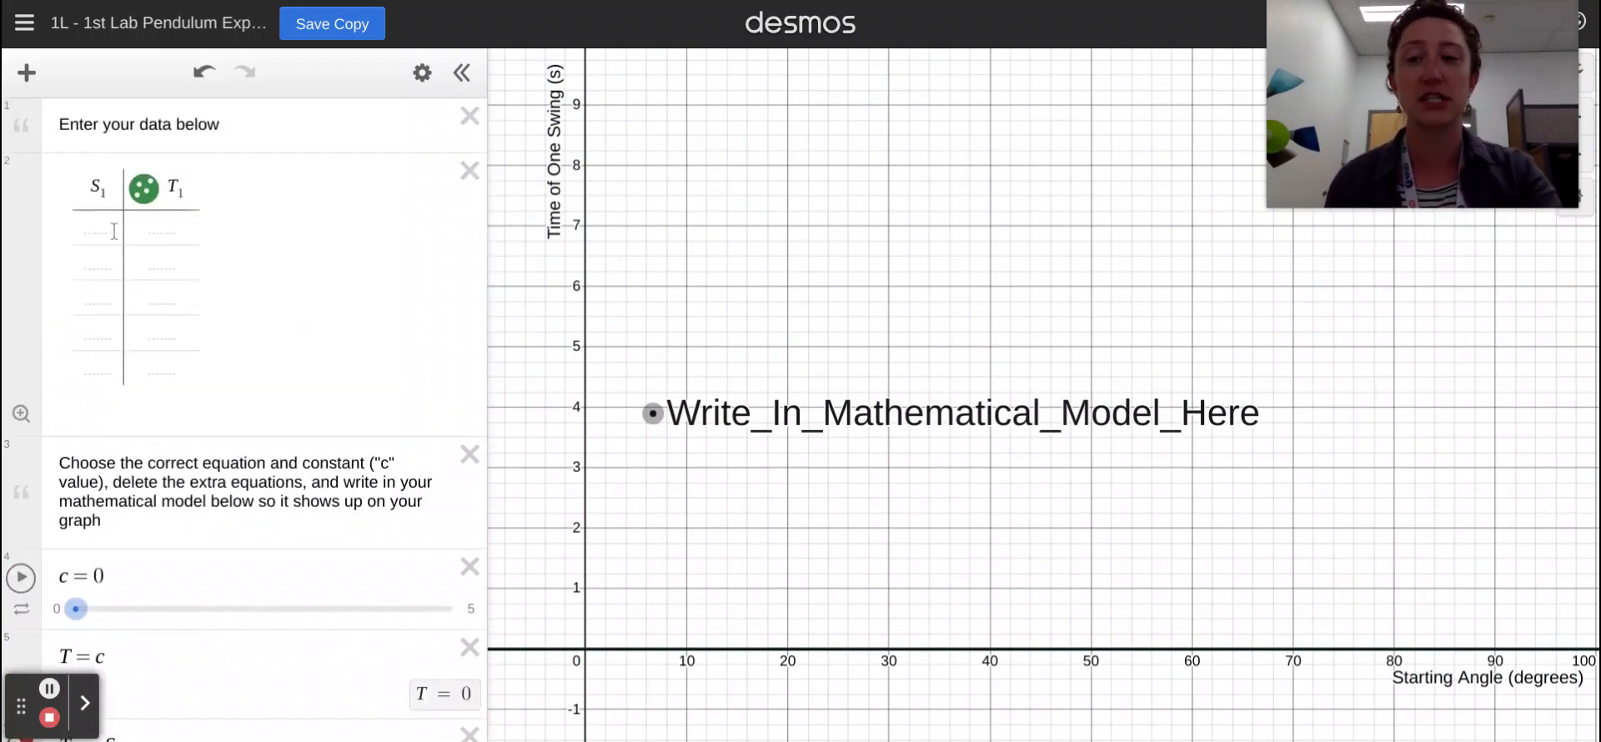
left_click(284, 277)
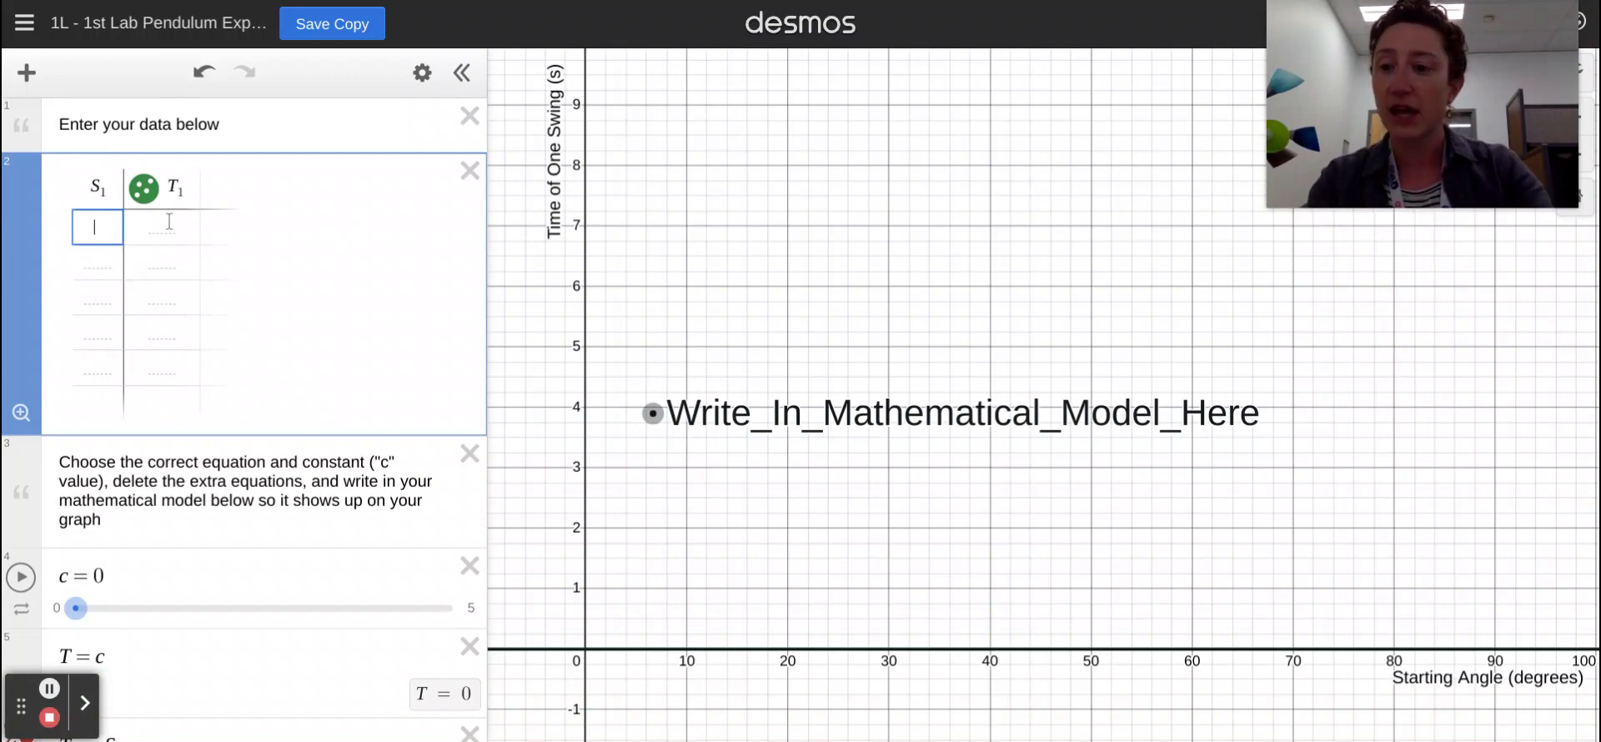
type("10")
key("Right")
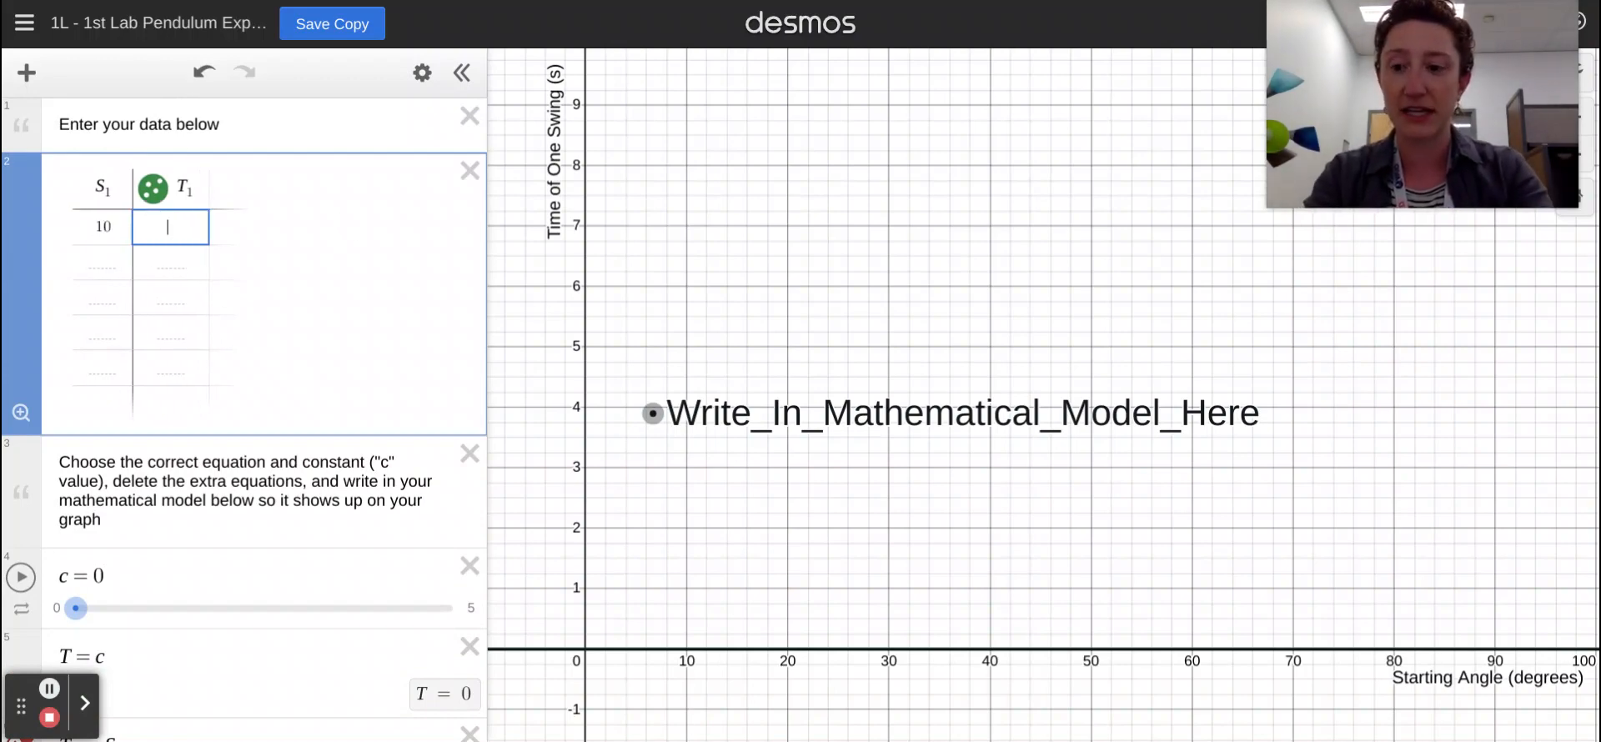
type("1")
key("Tab")
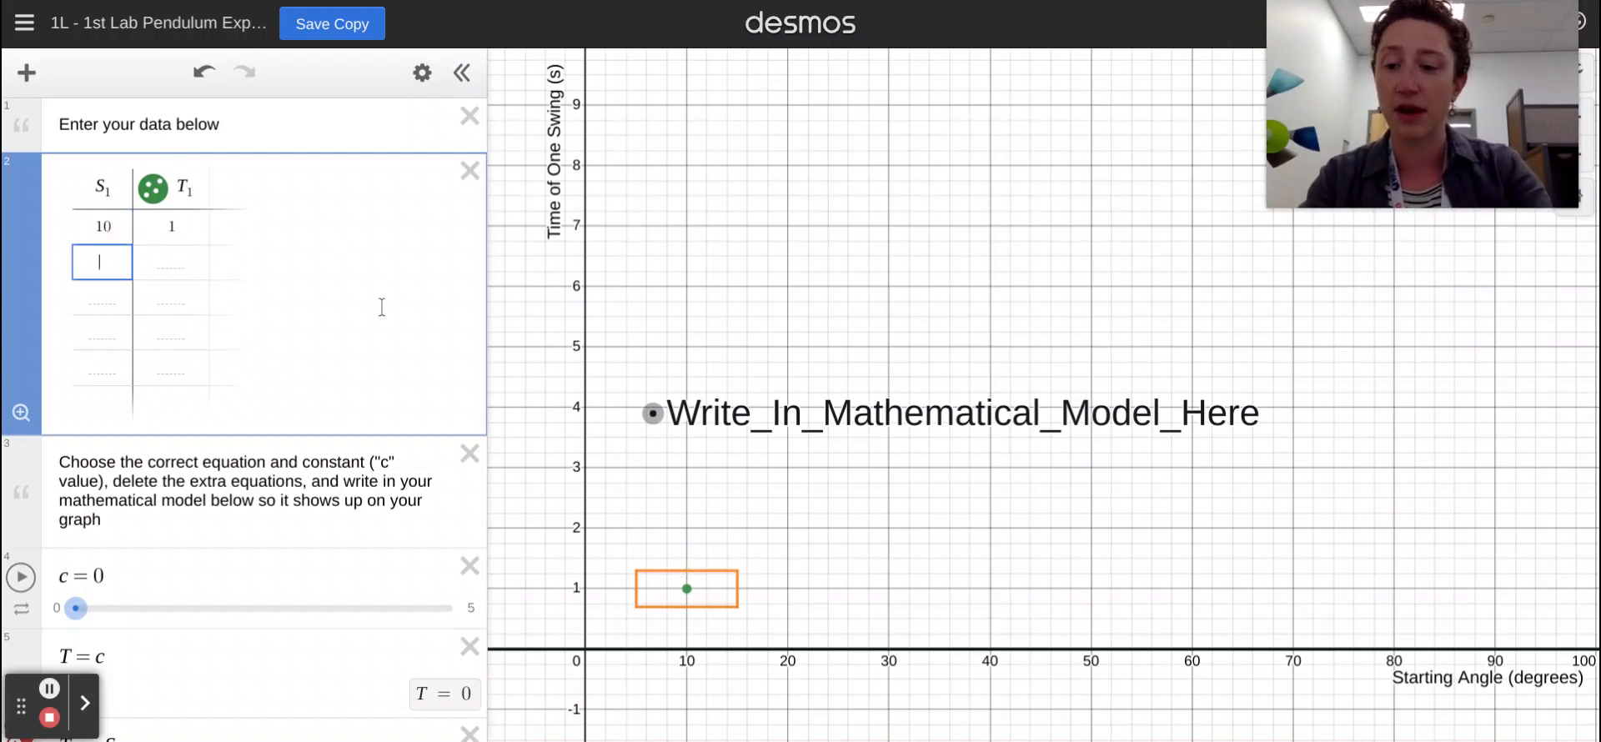
type("20")
key("Tab")
type("2")
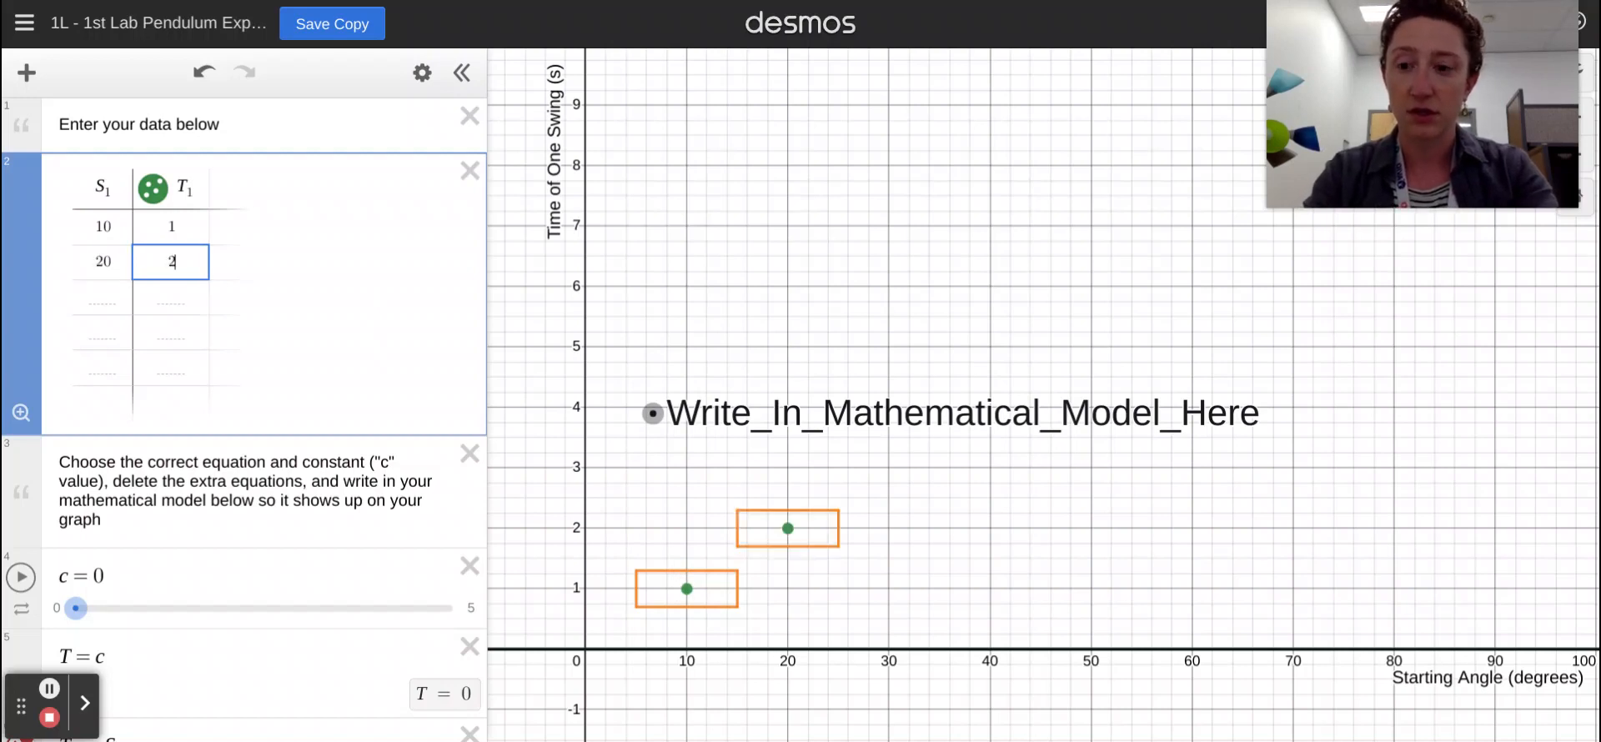
Step: Complete the S1/T1 data table with three more rows: 30 with 3, 40 with 4, and 50 with 5
key("Tab")
type("30")
key("Tab")
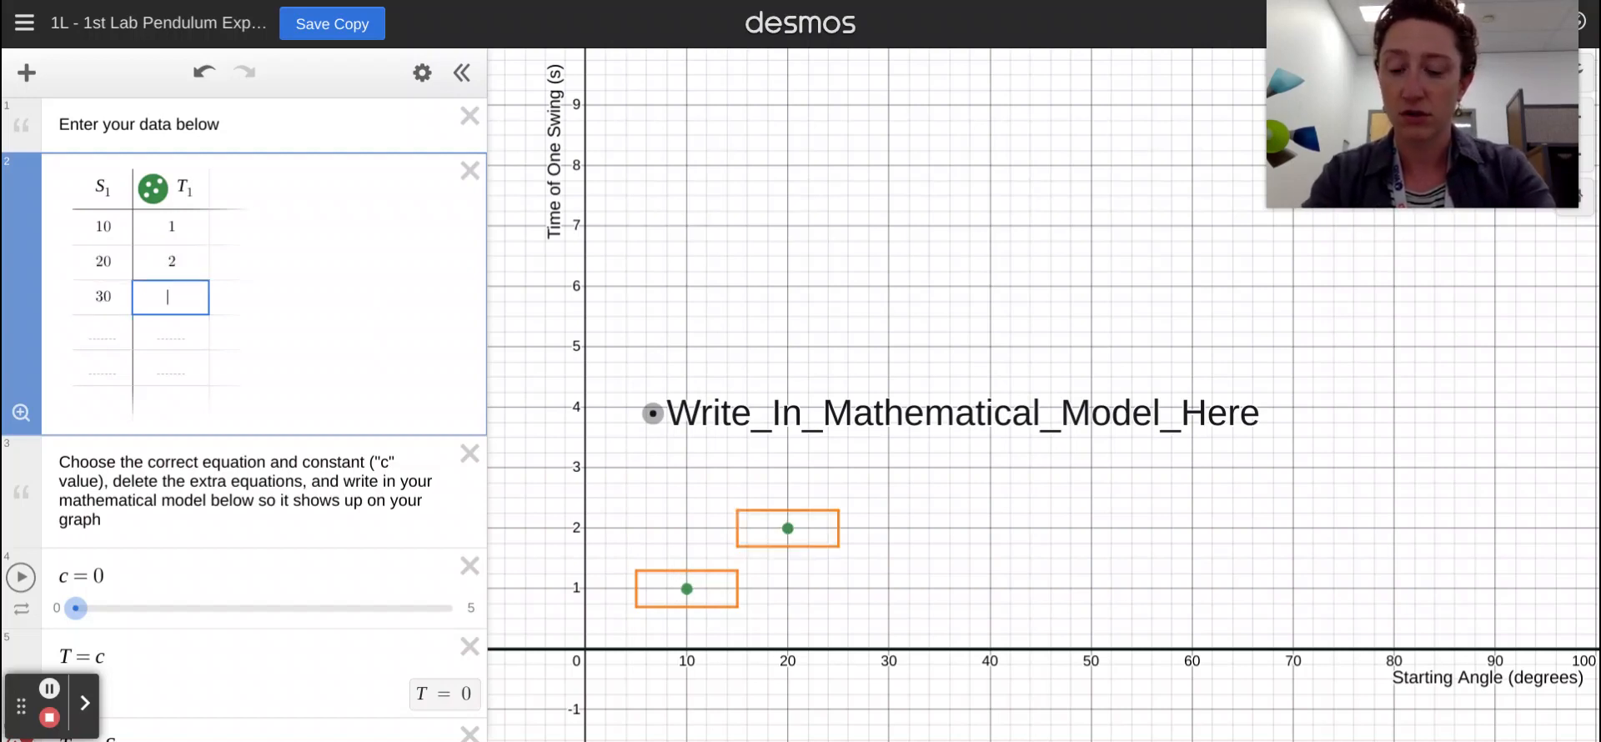
type("3")
key("Tab")
type("40")
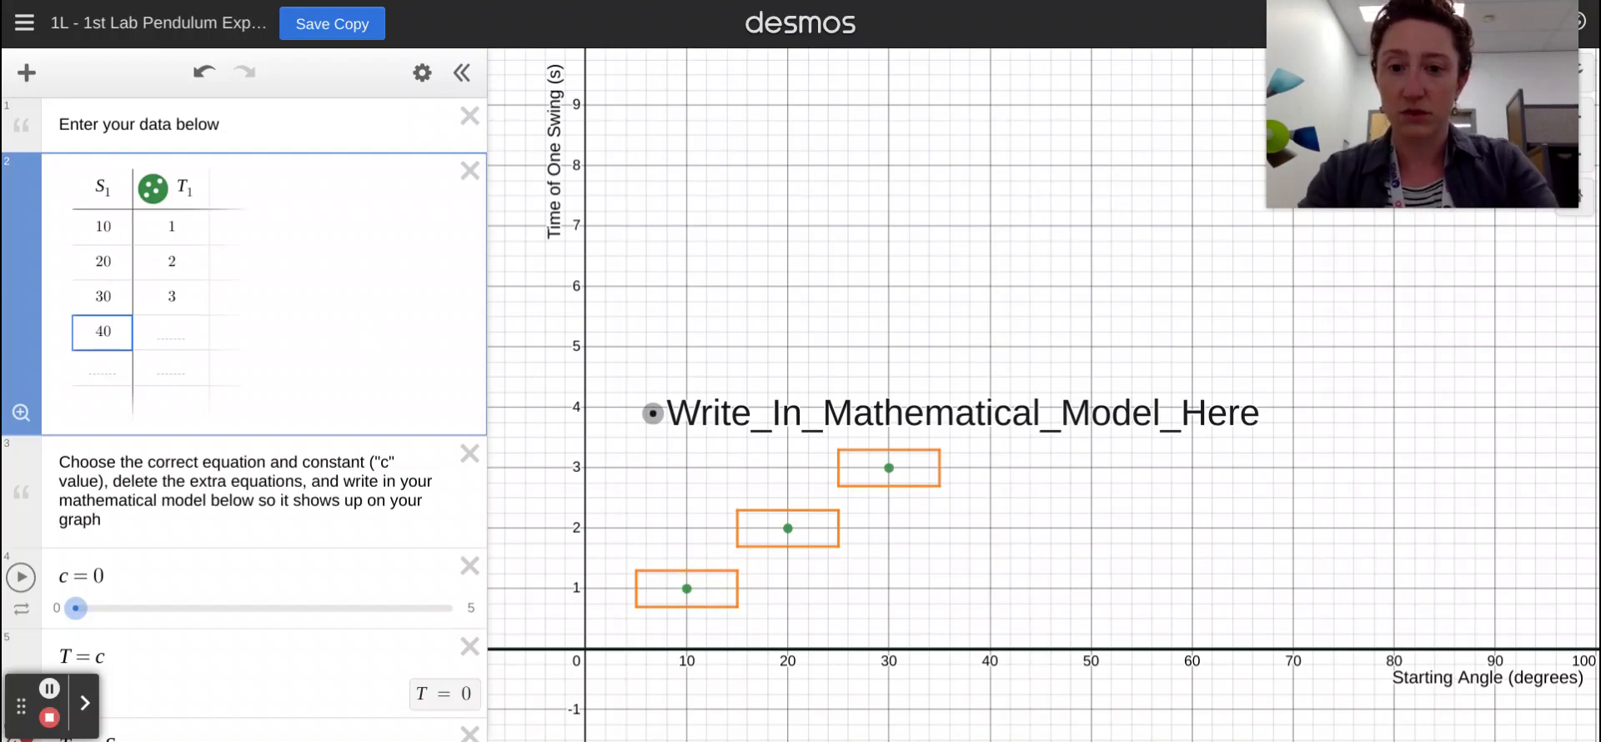
left_click(166, 338)
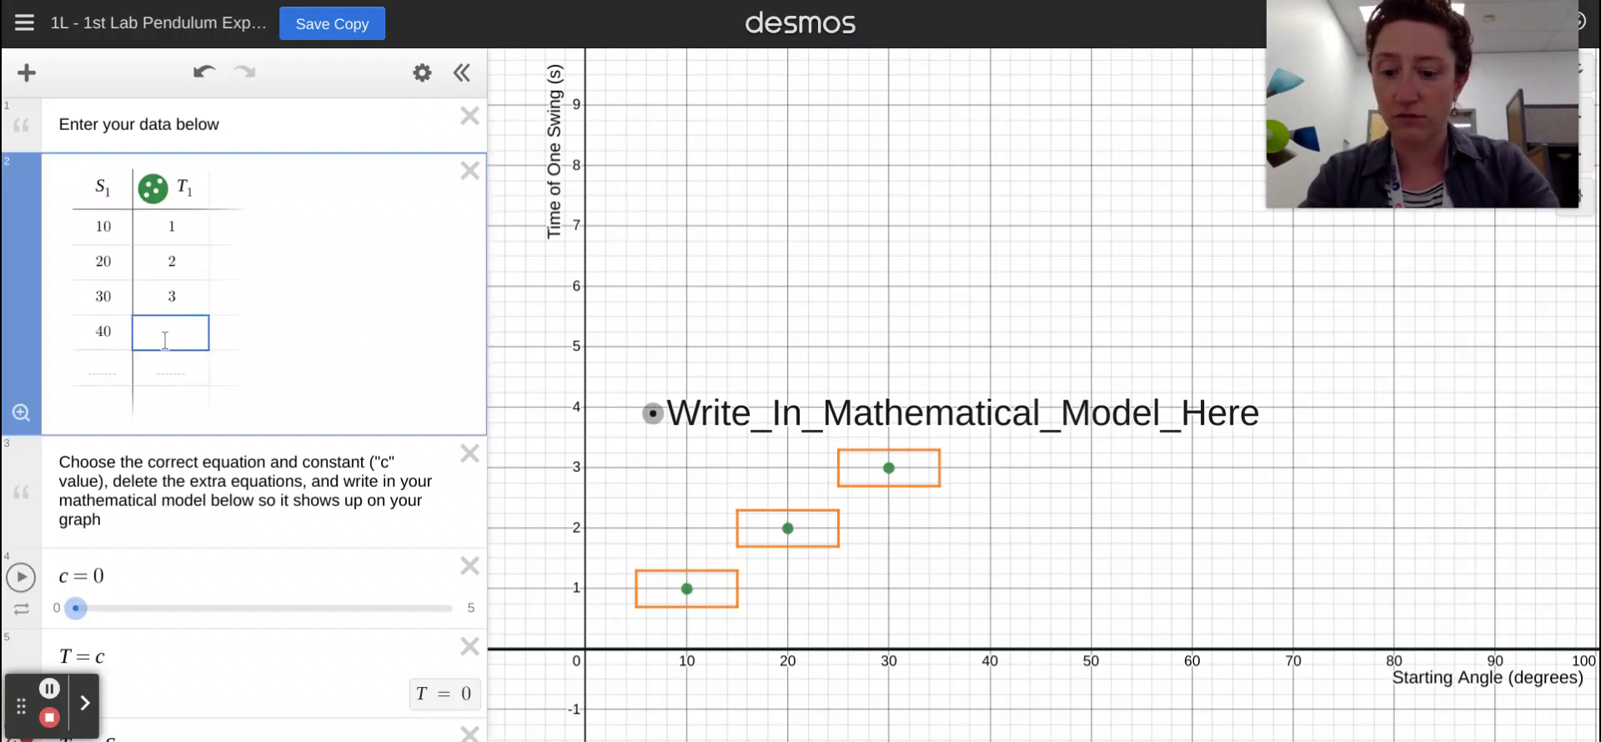
type("4")
key("Tab")
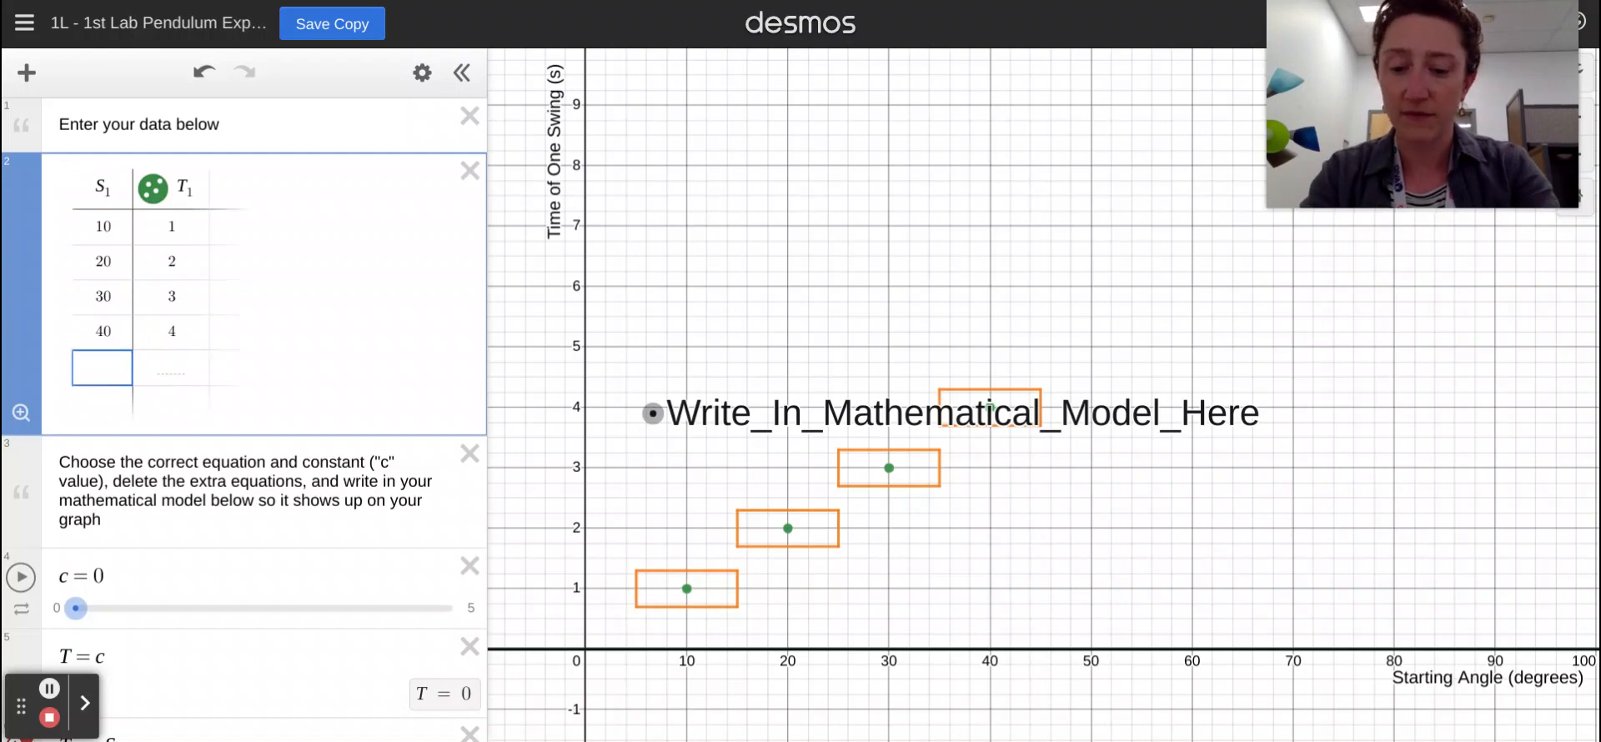
type("50")
key("Tab")
type("5")
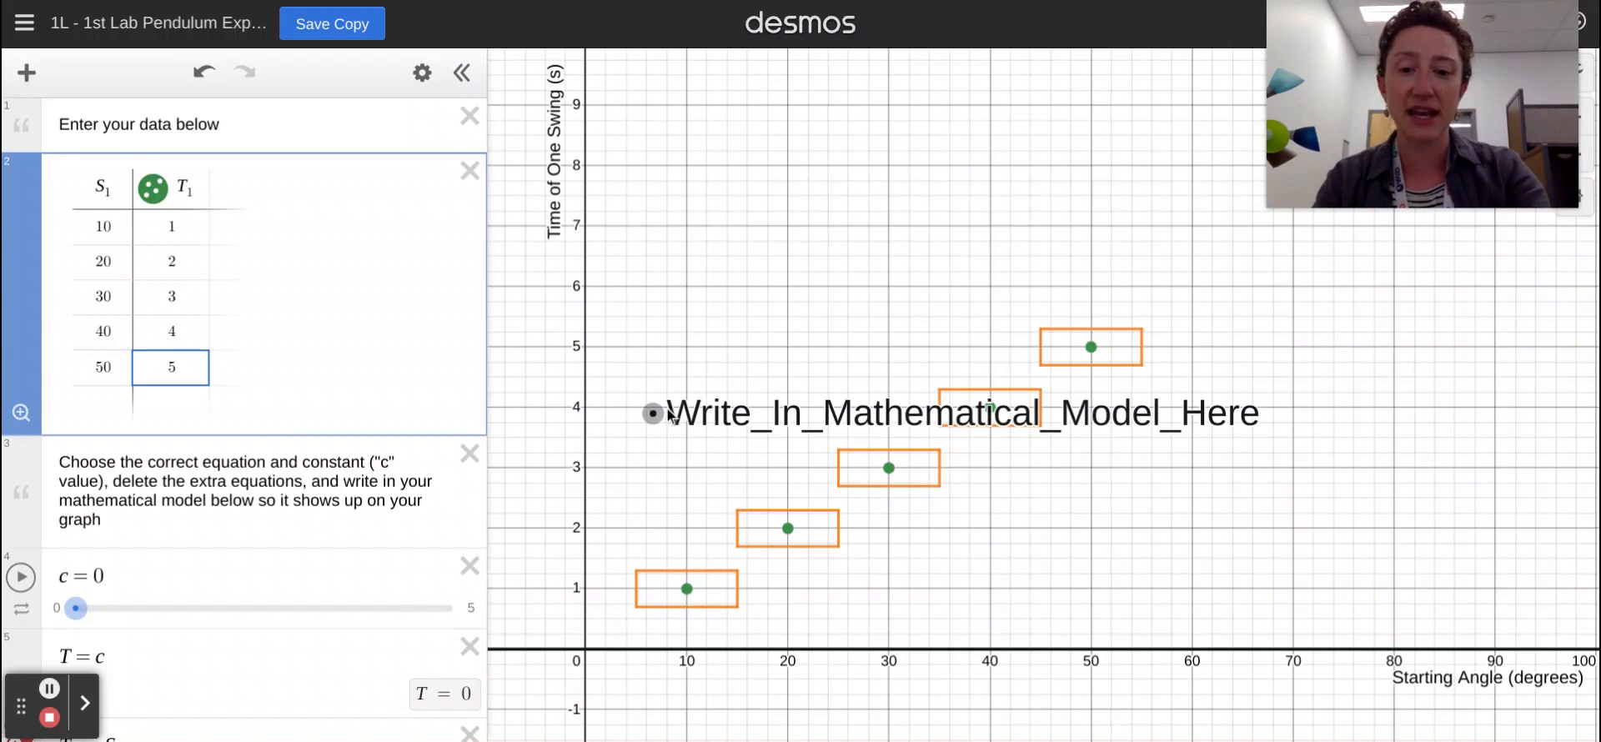
Step: Move the mathematical model label up to about 7.4 on the time axis and set the constant c to 0.1
left_click_drag(653, 413, 653, 198)
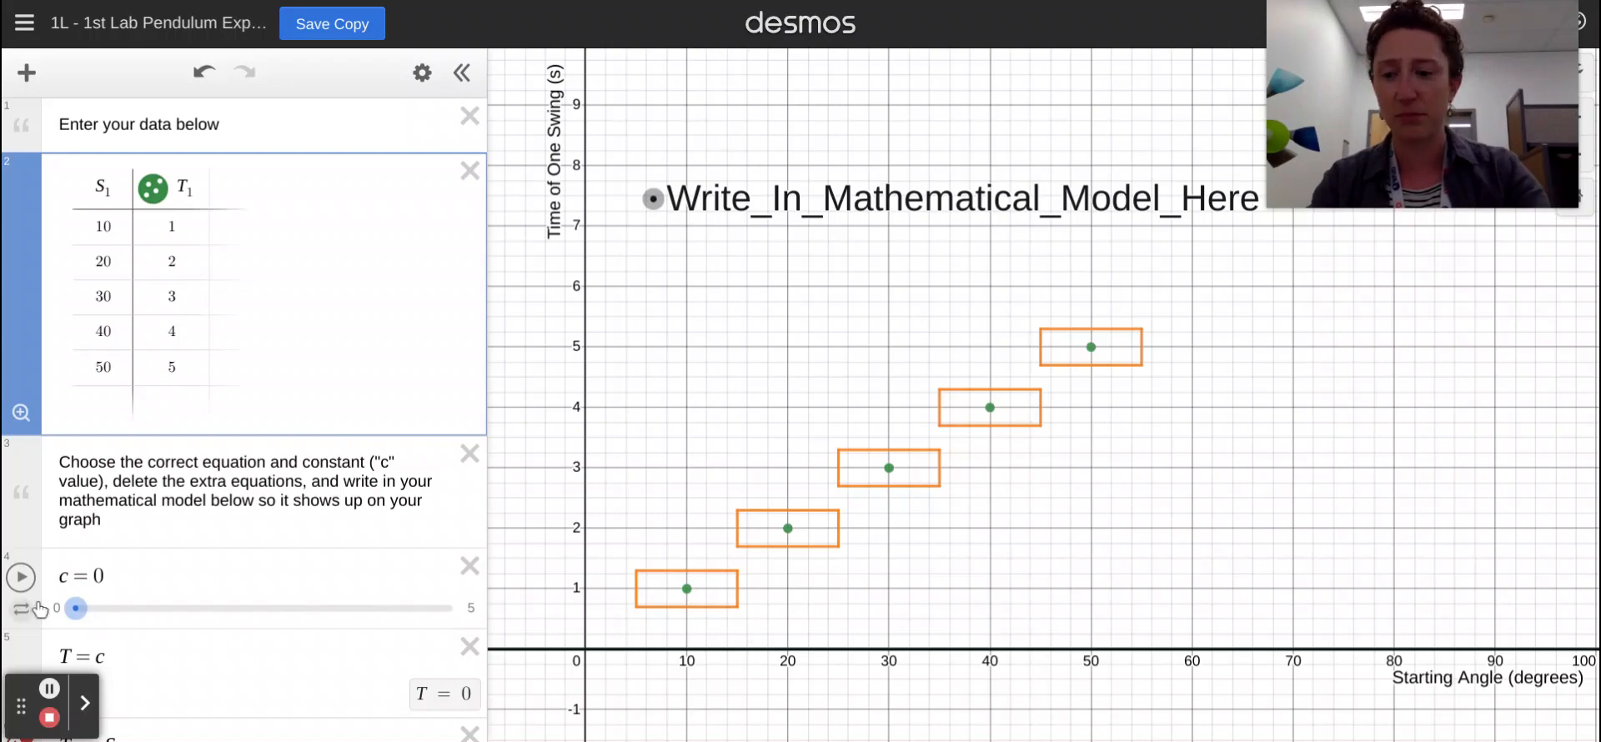
mouse_move(80, 615)
left_mouse_down()
mouse_move(296, 607)
mouse_move(84, 606)
left_mouse_up()
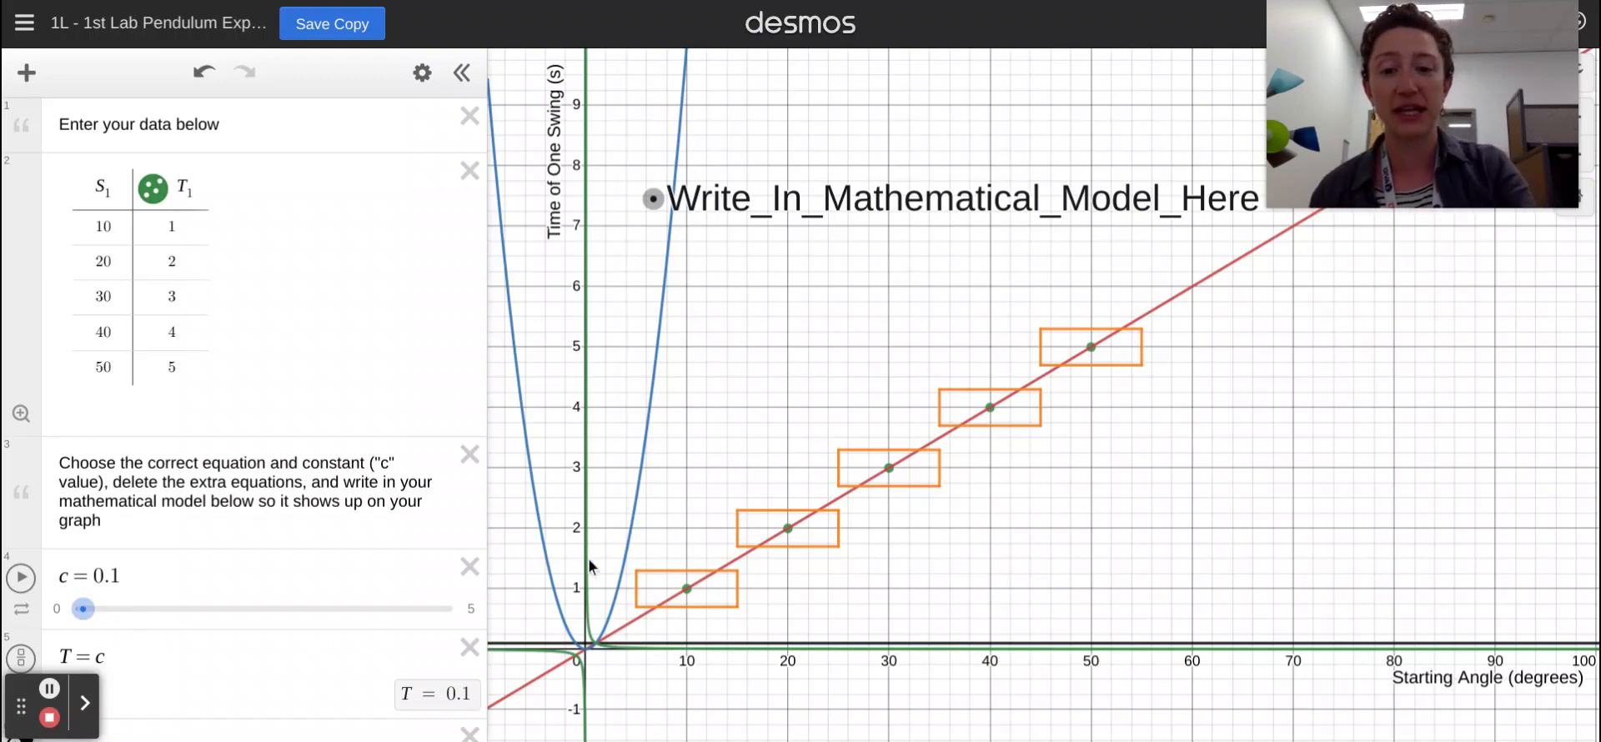
Step: Delete the extra equations y = c, T = cS², and T = c/S from the expression list
scroll(319, 330, "down", 5)
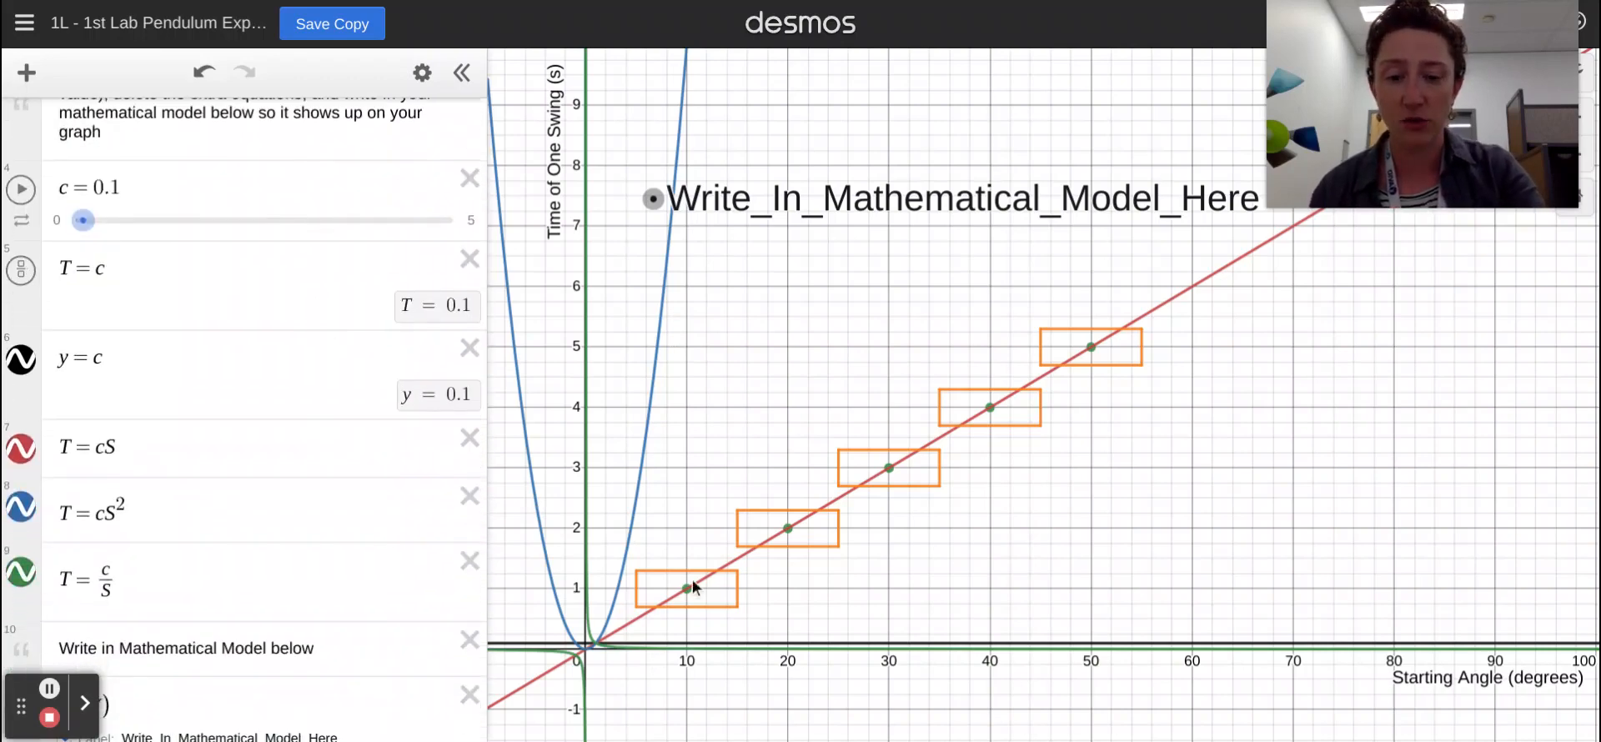
left_click(469, 348)
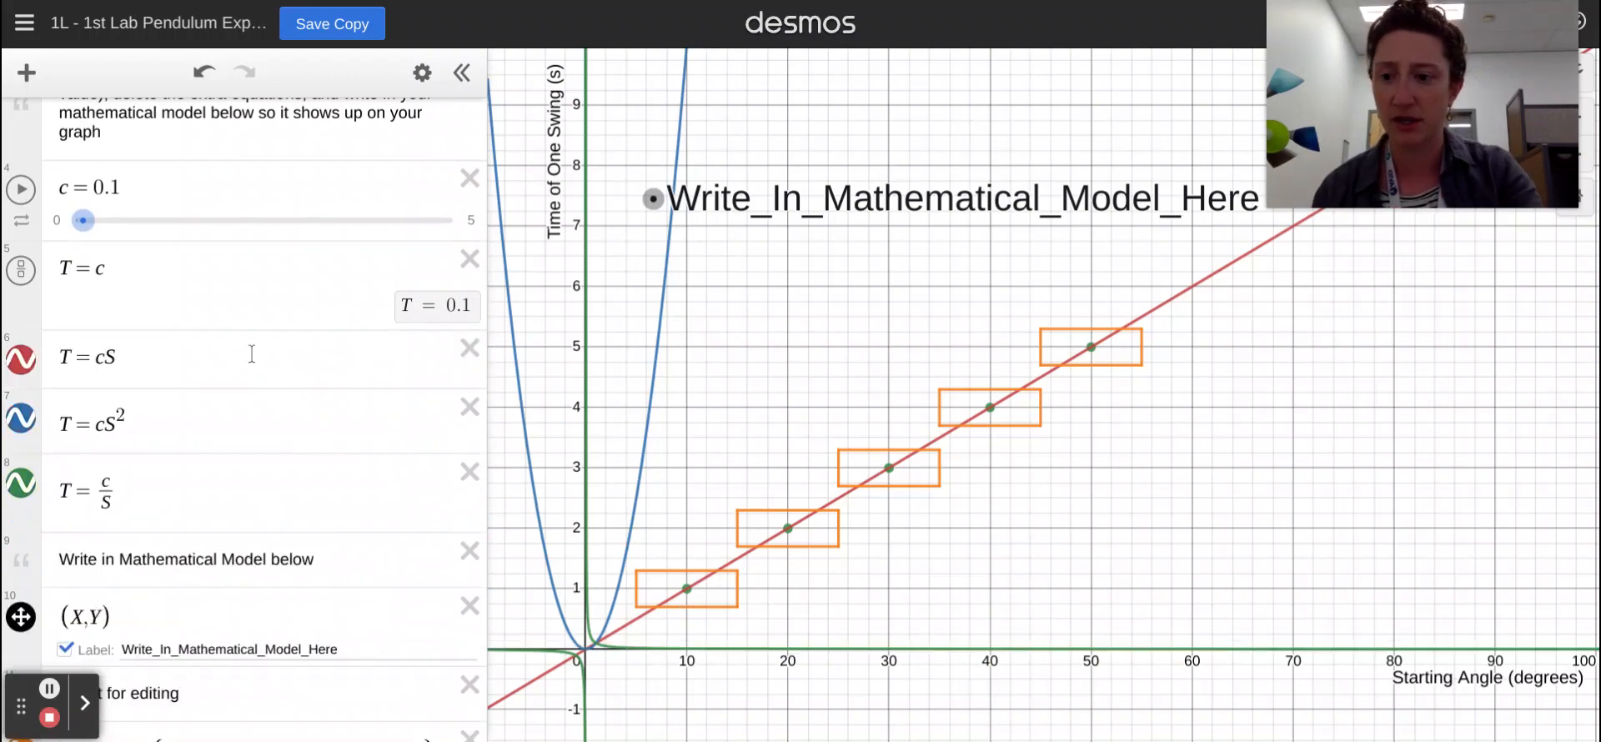
left_click(469, 407)
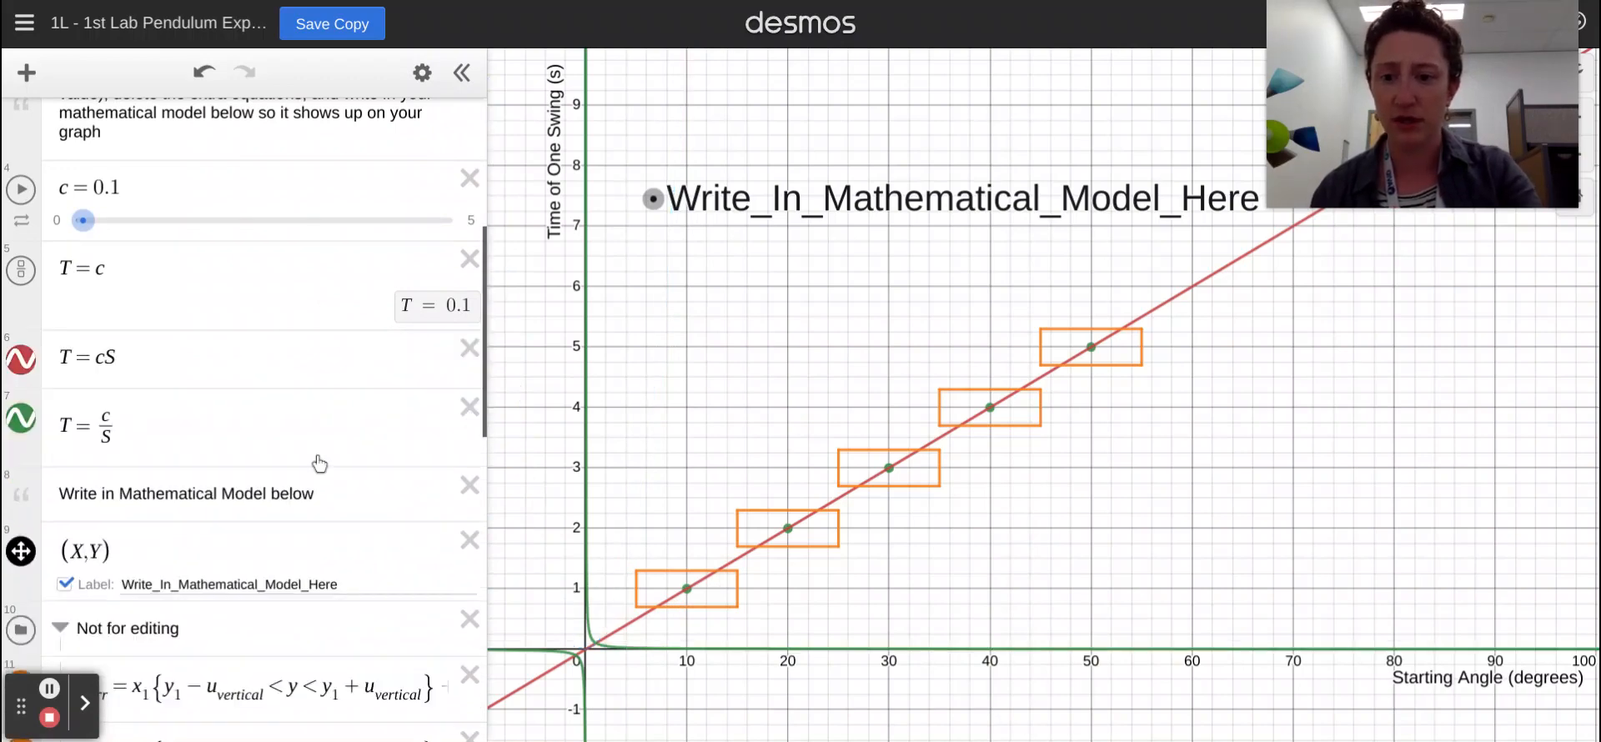
left_click(470, 407)
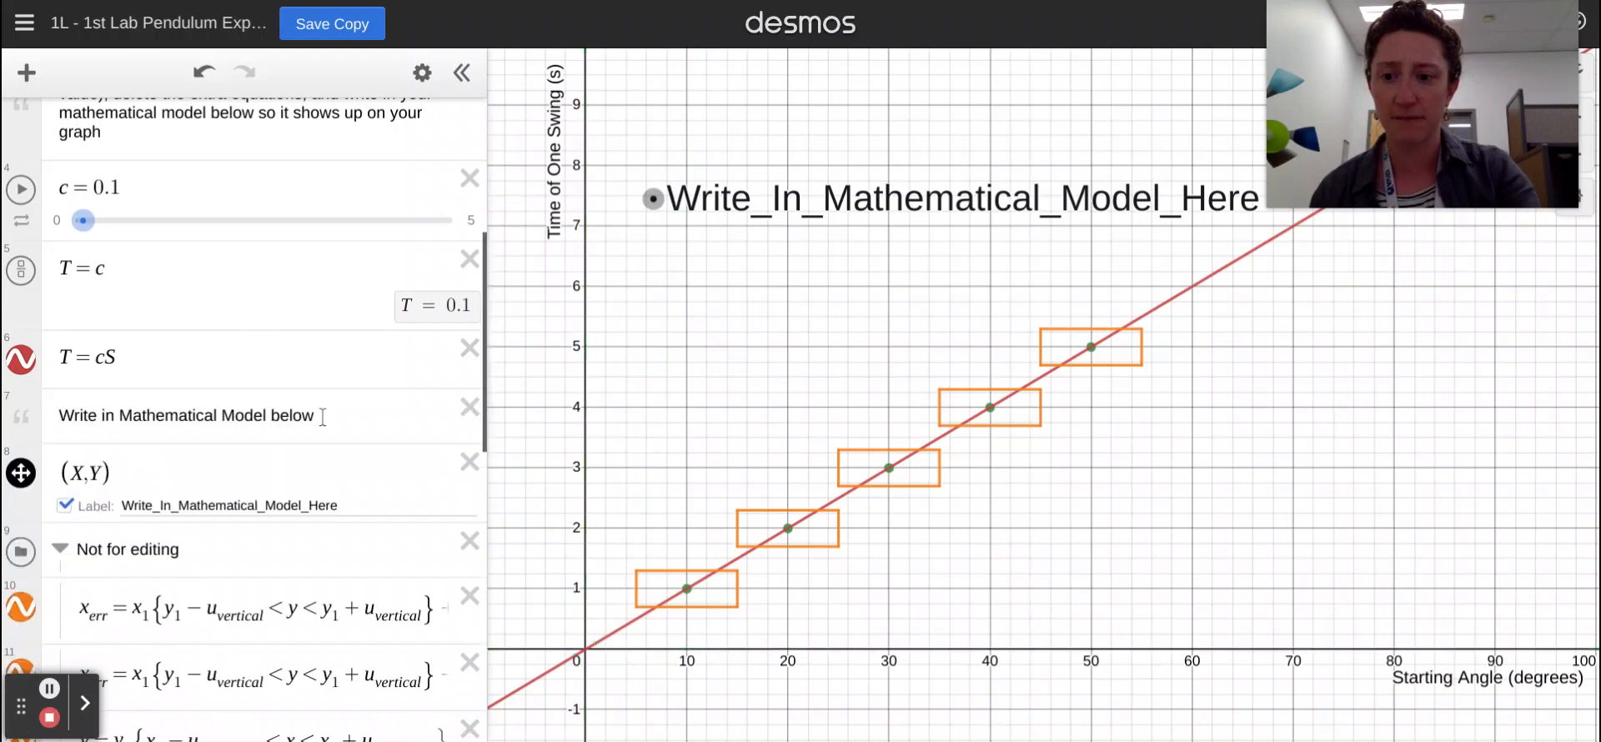
Step: Replace the placeholder label of the point (X,Y) with the model "T = c*S"
scroll(283, 344, "up", 3)
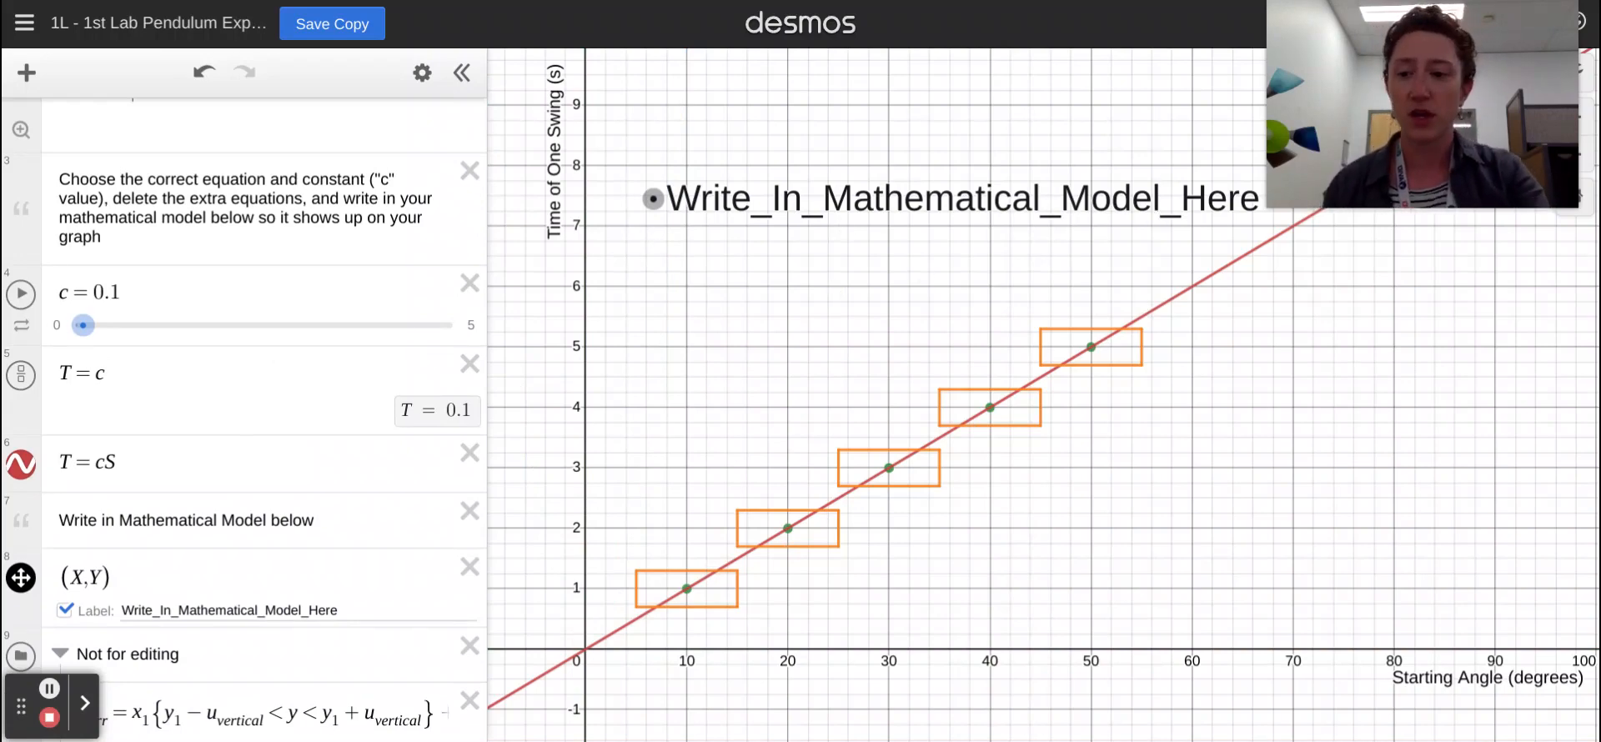
scroll(241, 469, "down", 1)
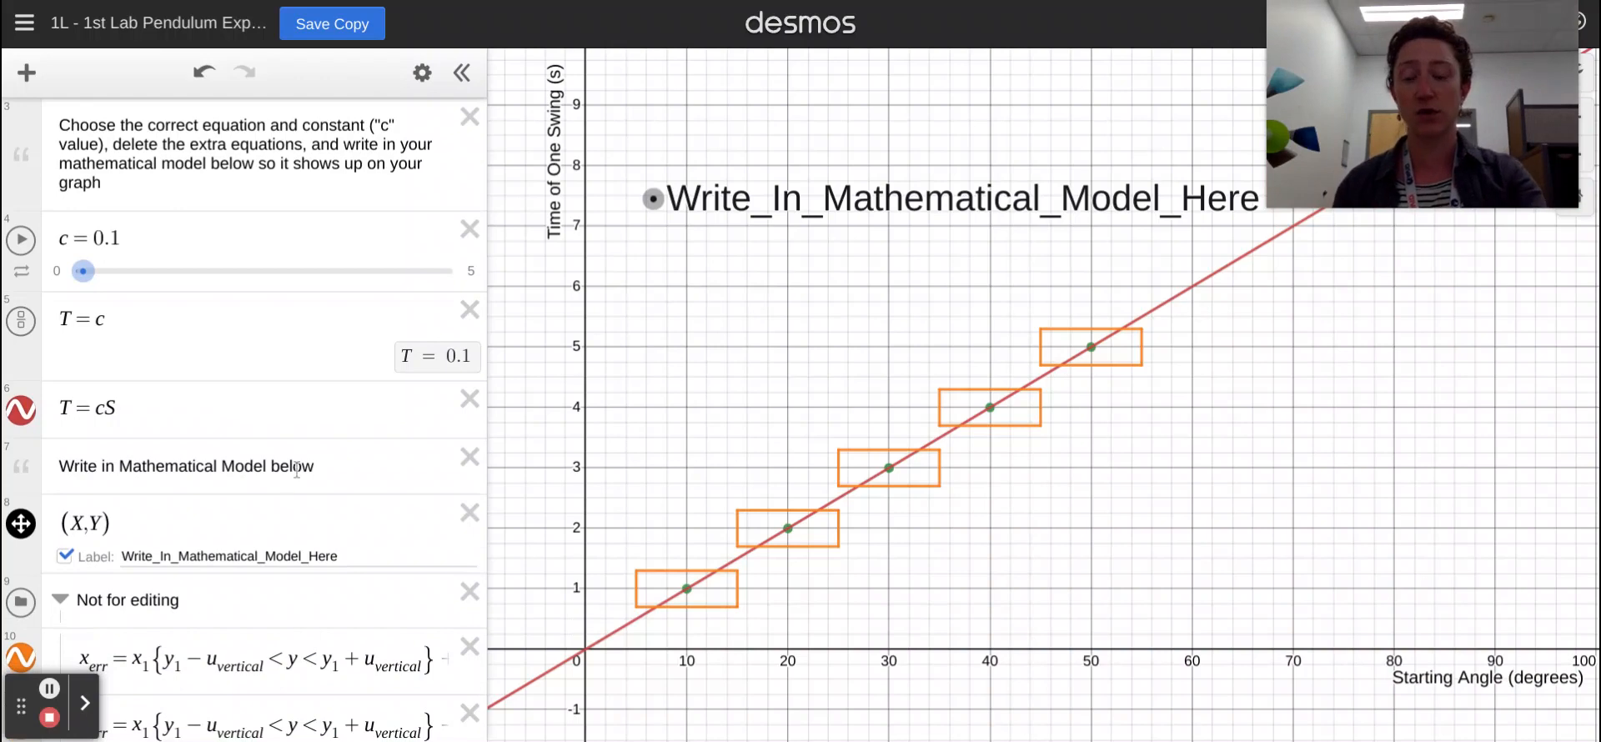
double_click(261, 565)
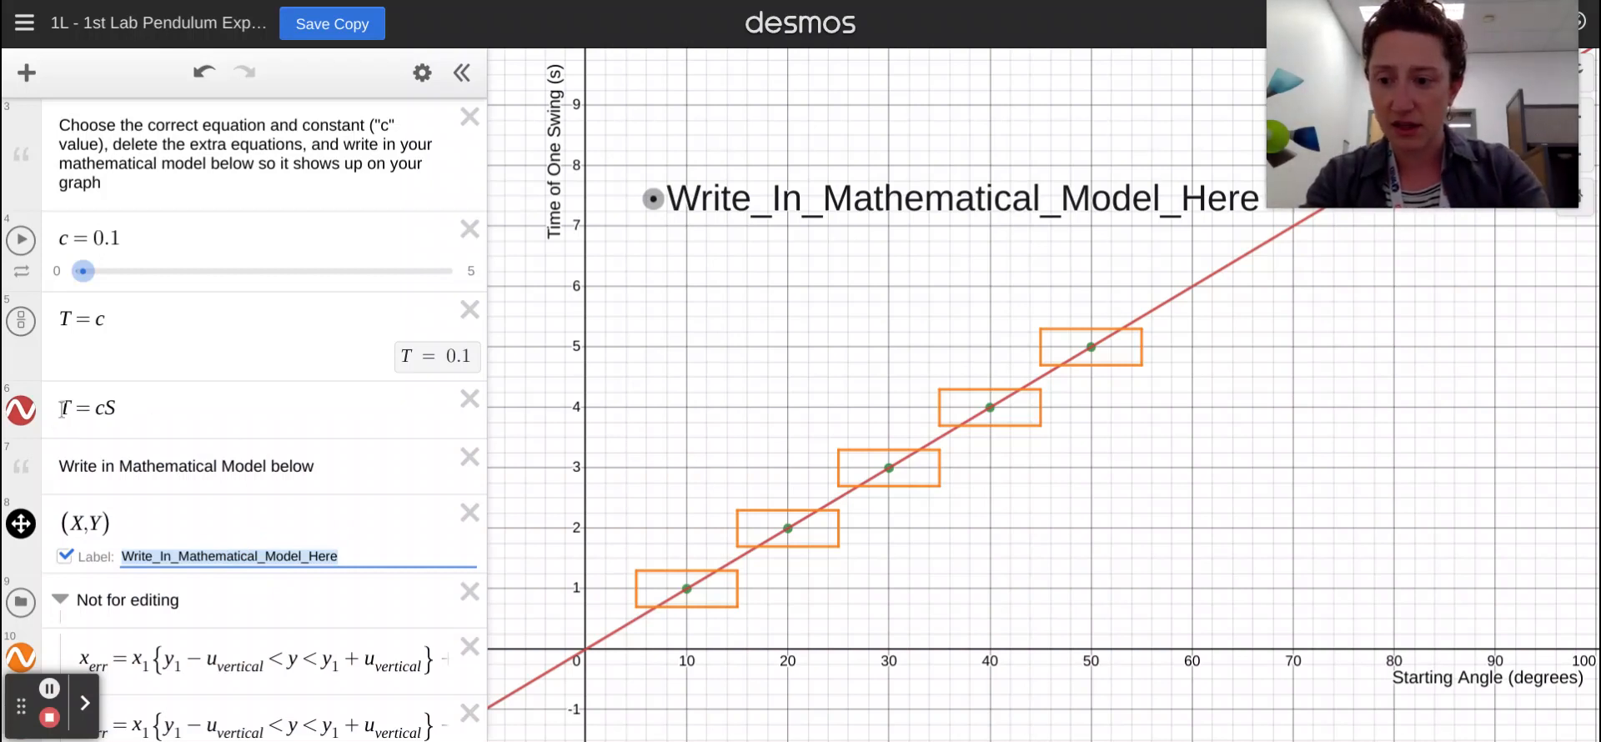
type("T")
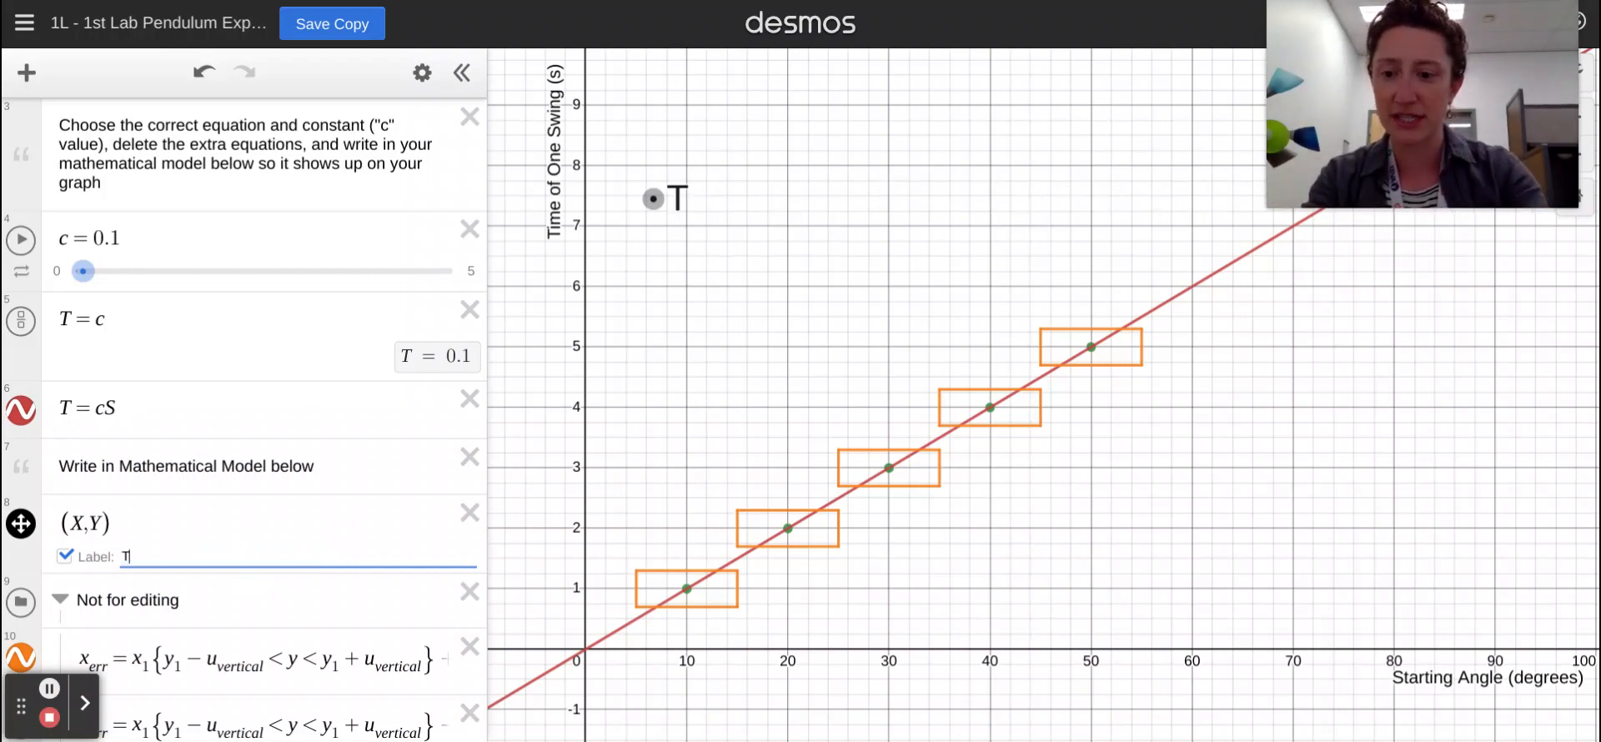
type(" =")
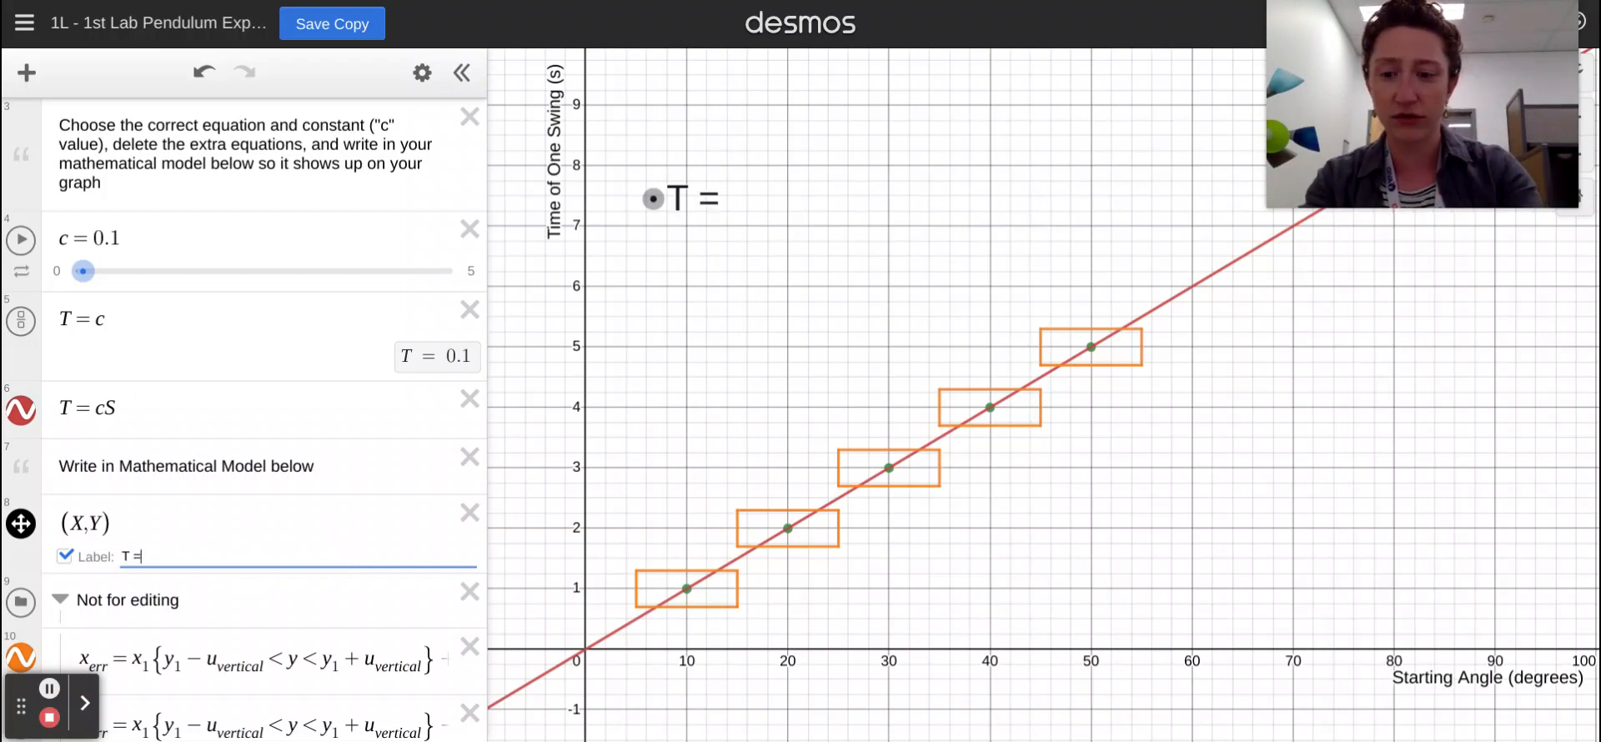
type(" c*S")
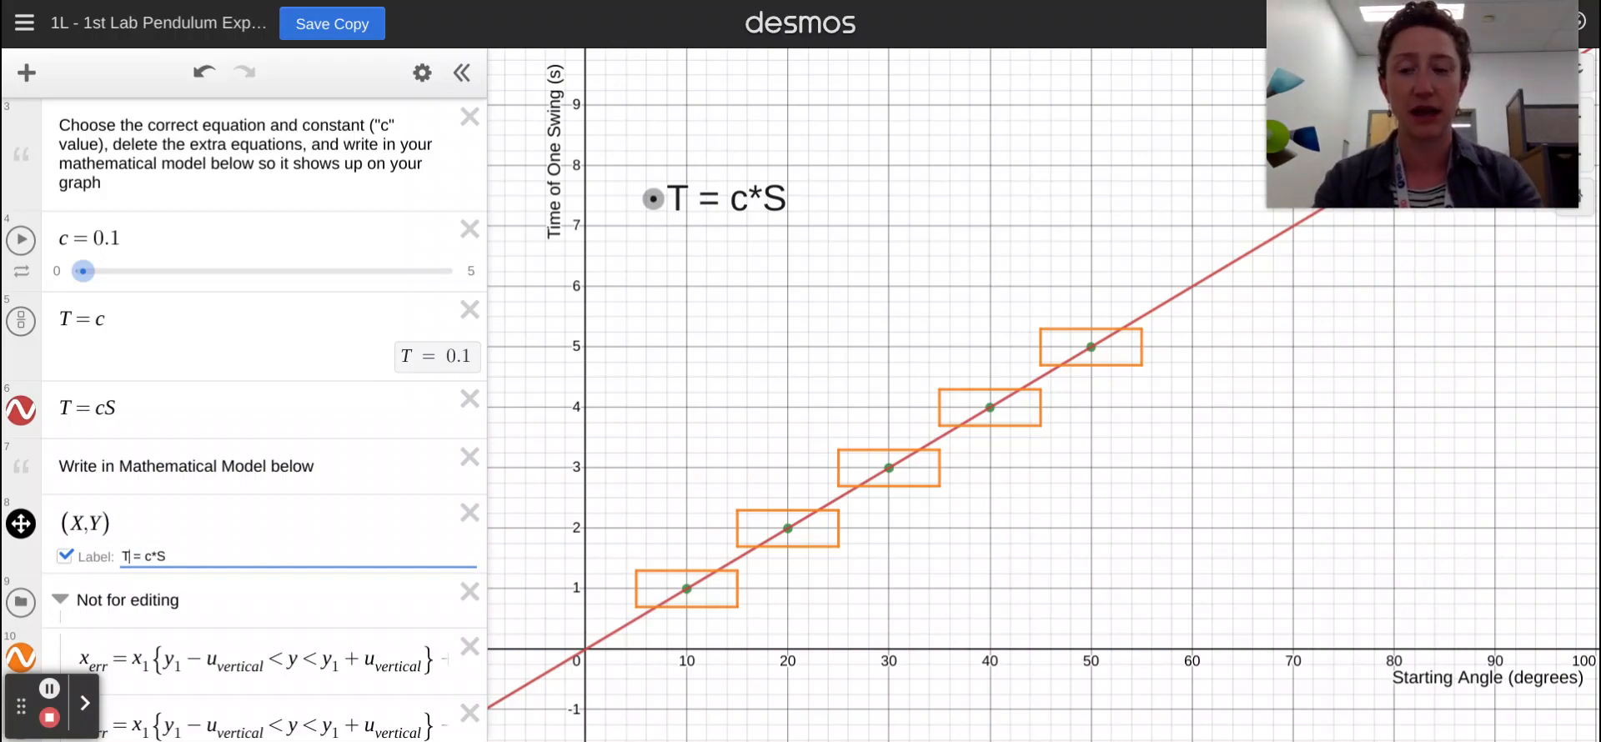
Step: Expand the T in the model label to "Time of one swing"
type("ime ")
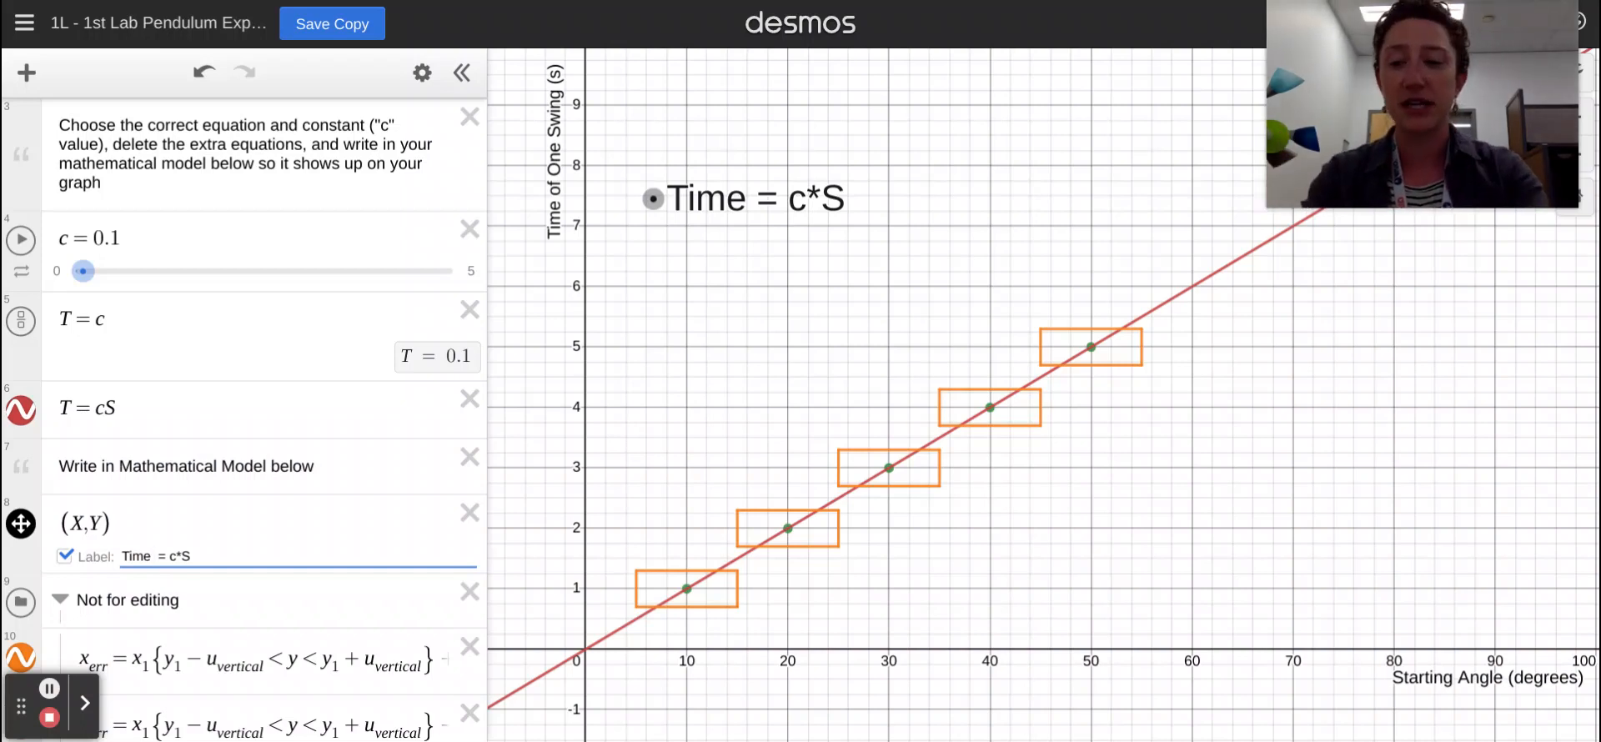
type(" of one")
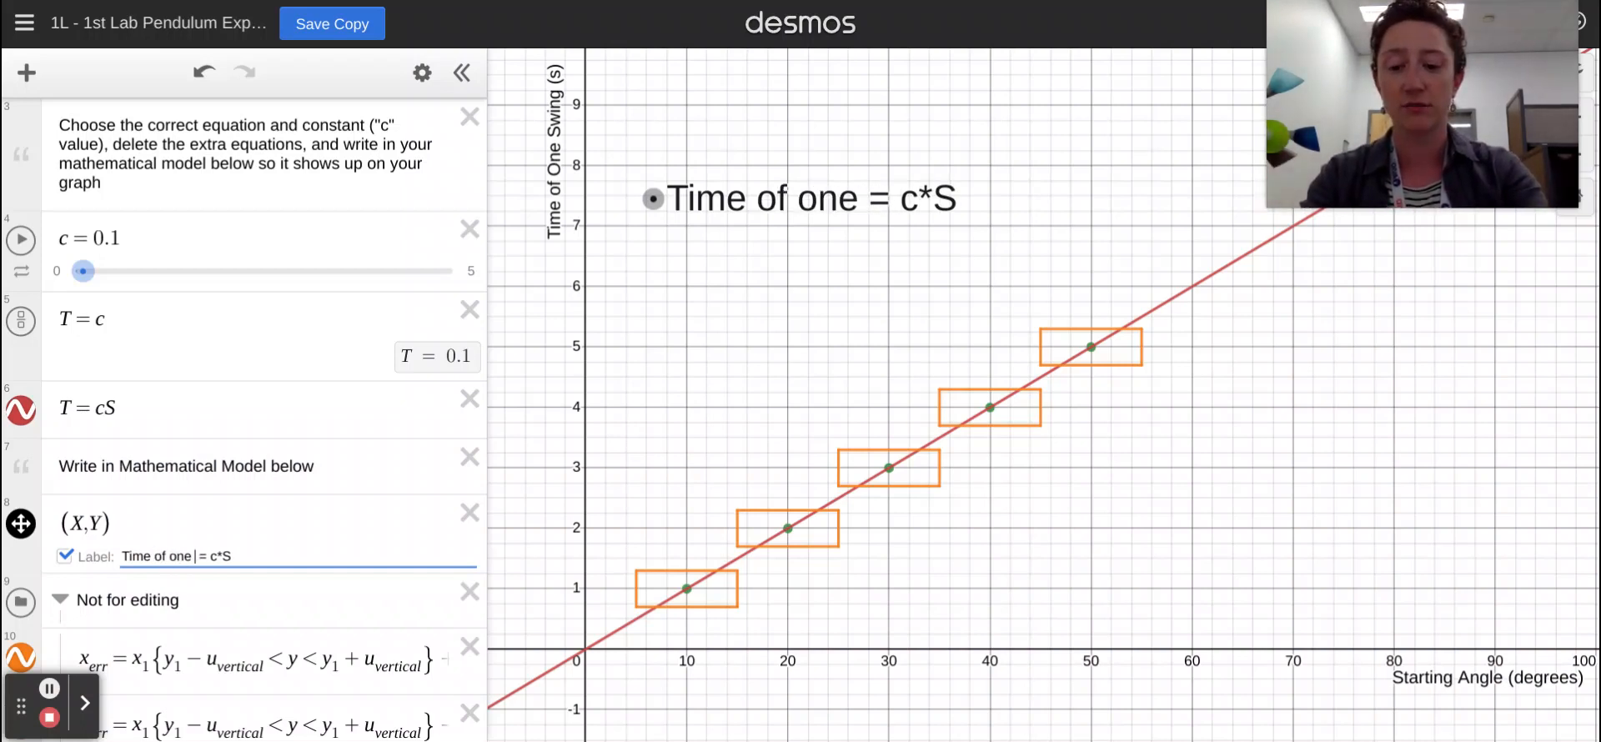
type(" swing")
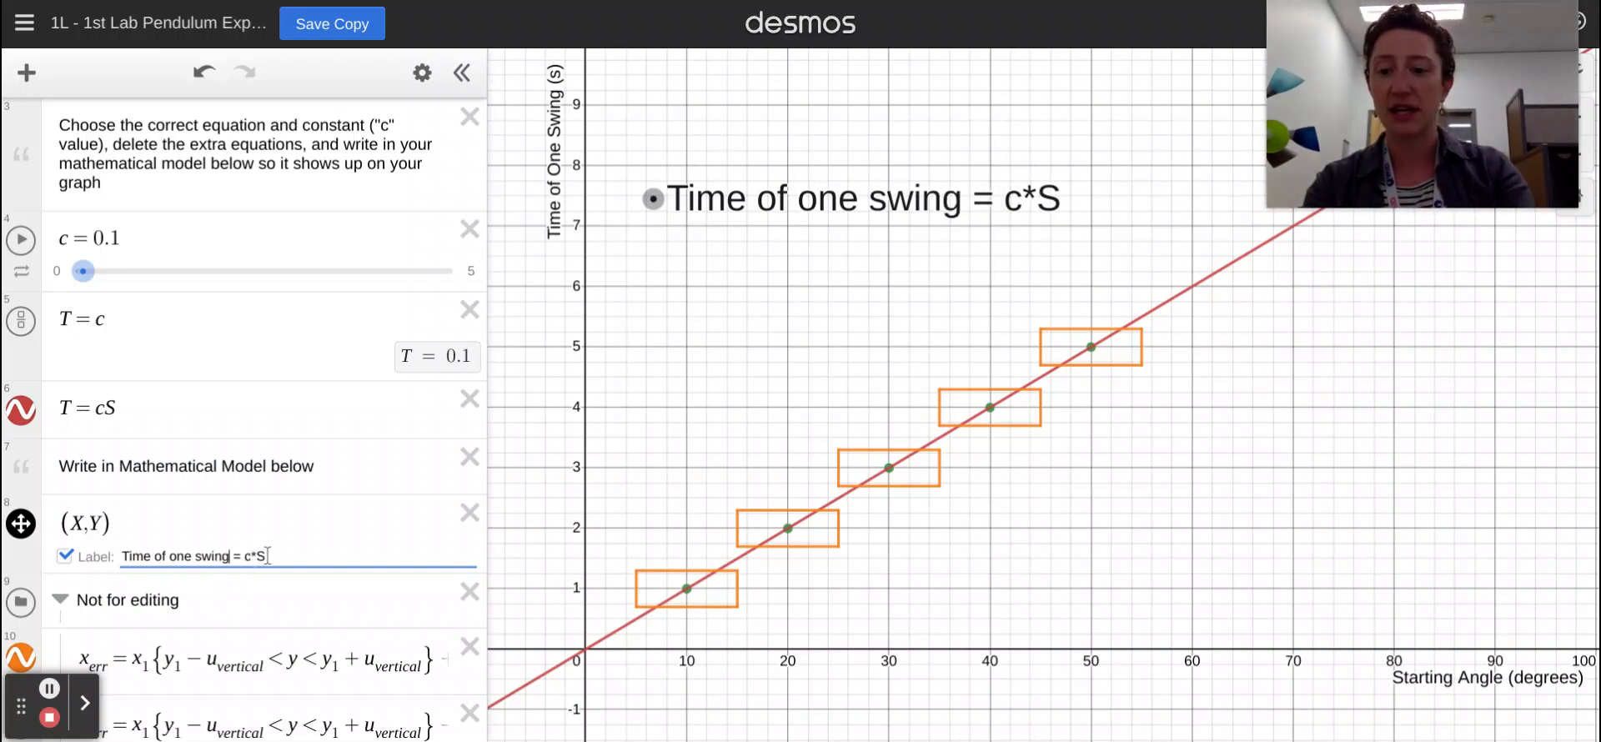
Step: Replace S in the model label with "angle of release" and move the label down to about 6.4 on the time axis
key("BackSpace")
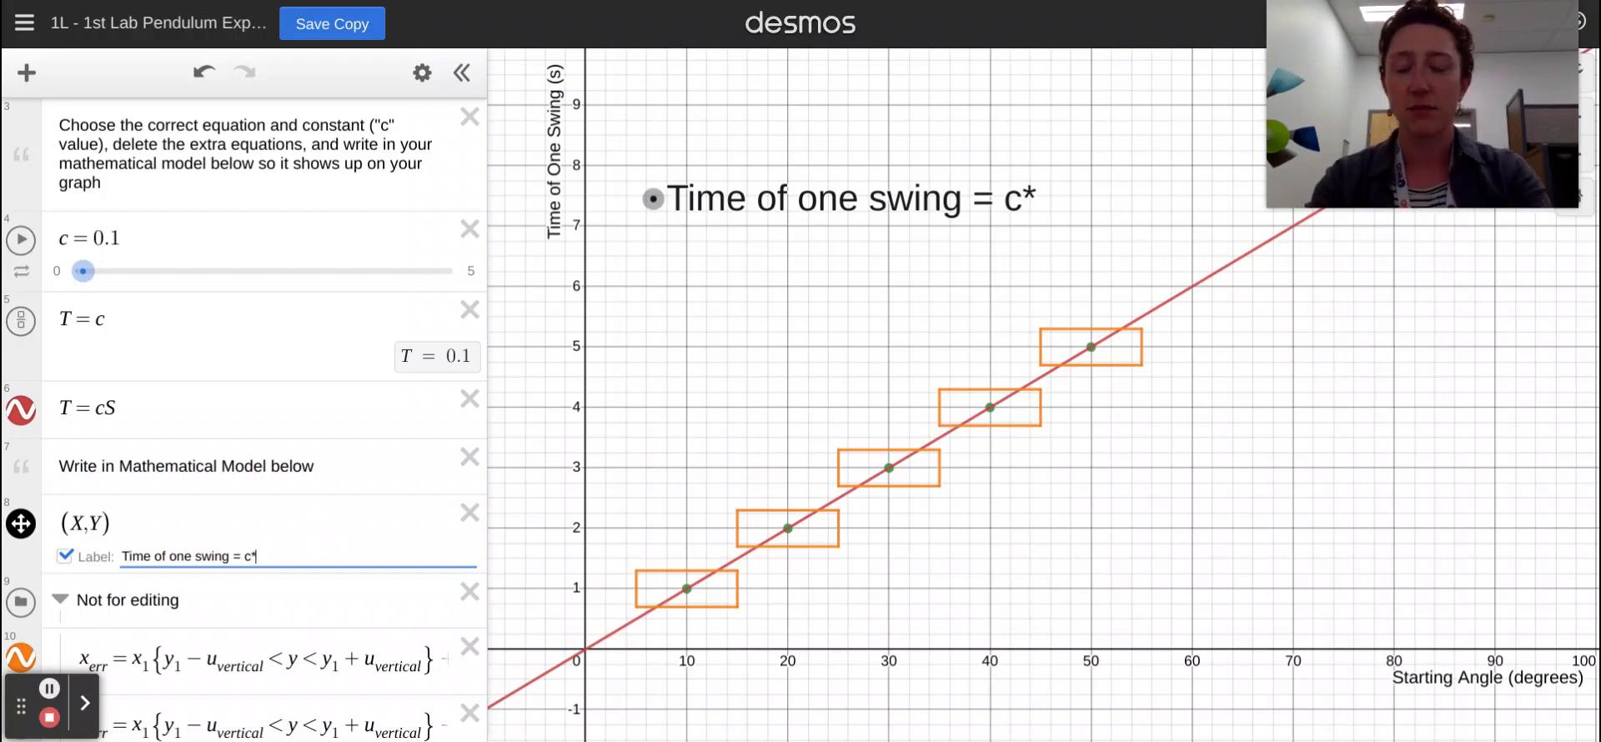
type("ang")
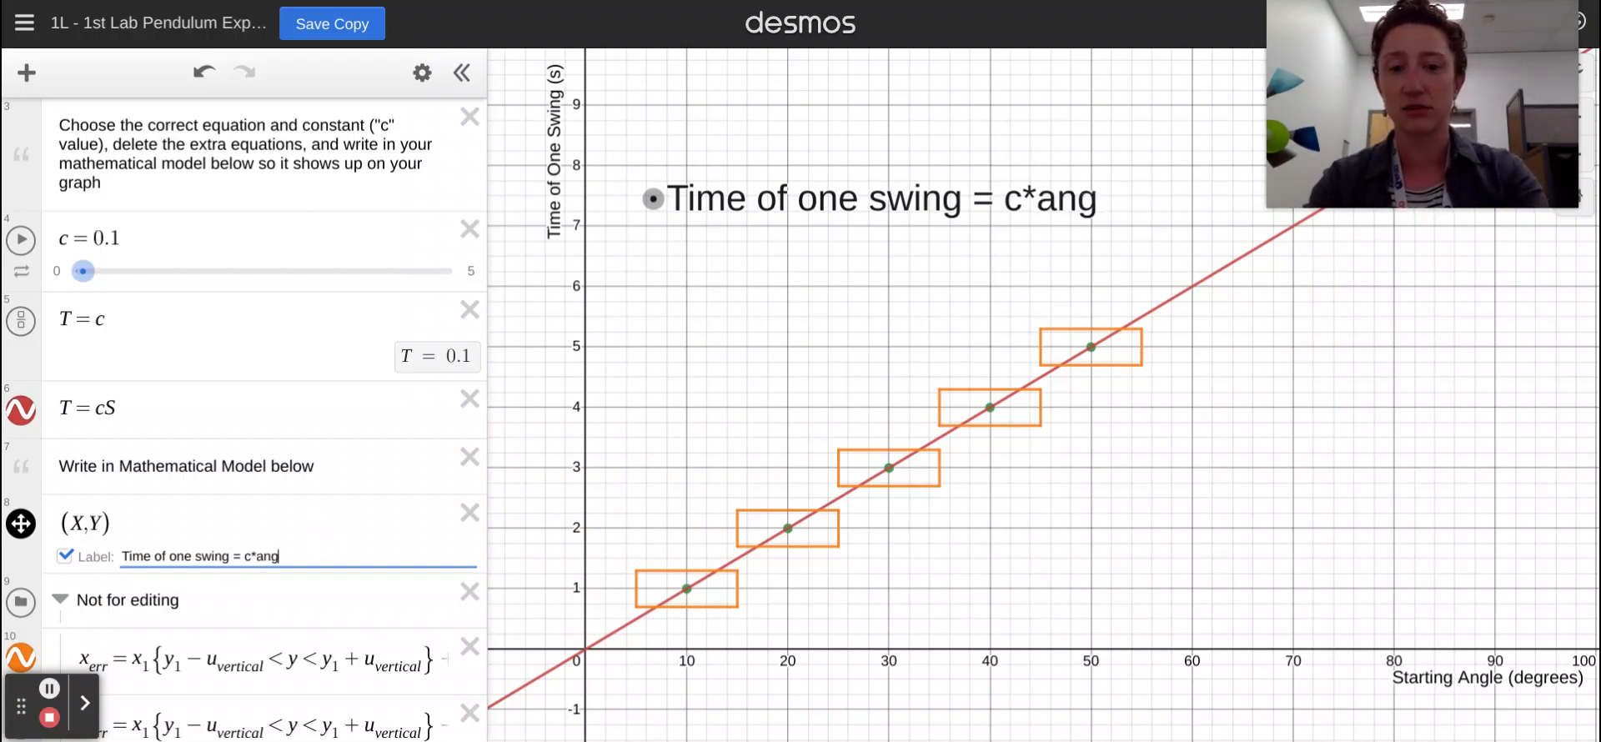
type("le of real")
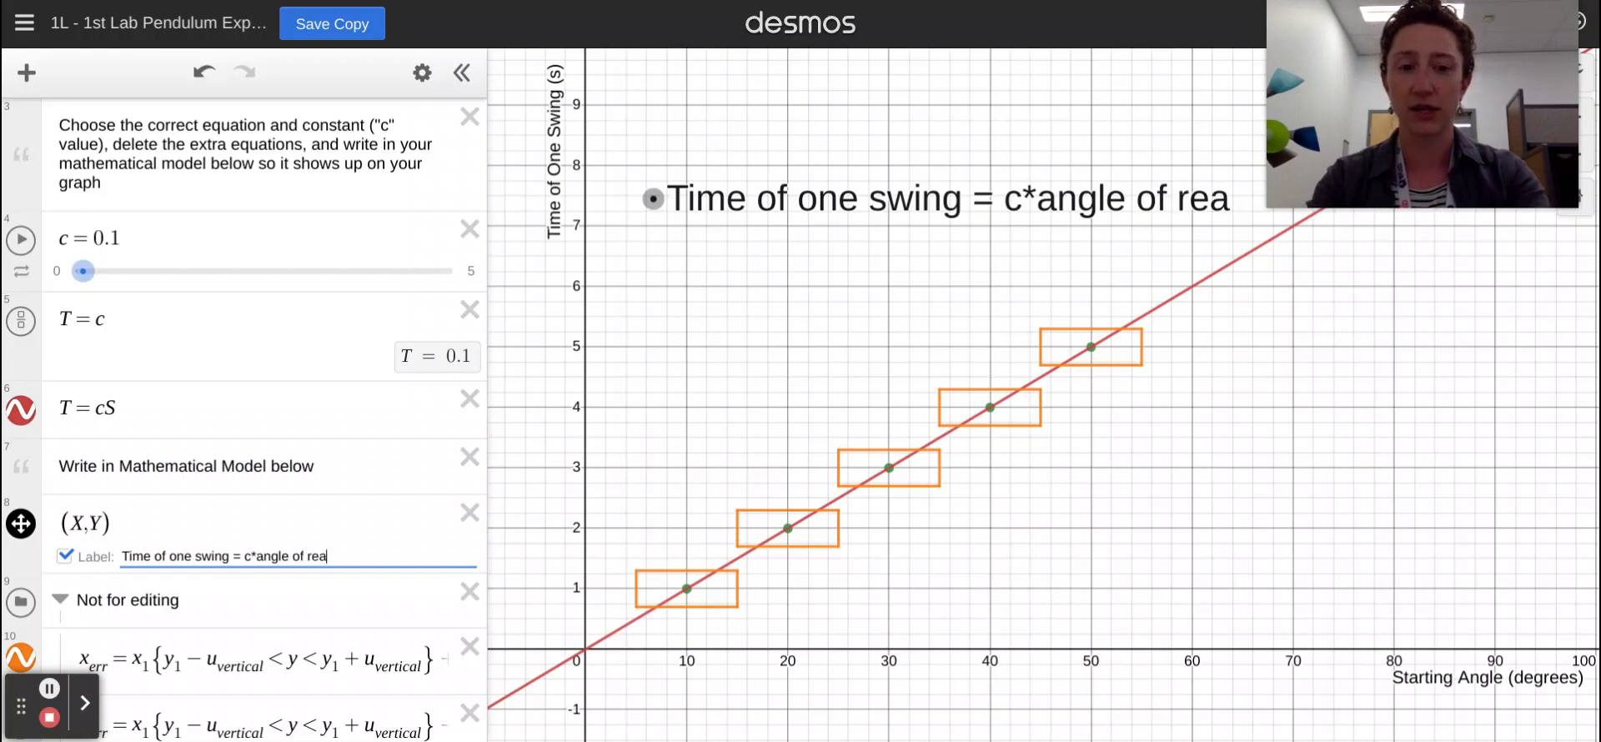
key("BackSpace")
key("BackSpace")
type("lease")
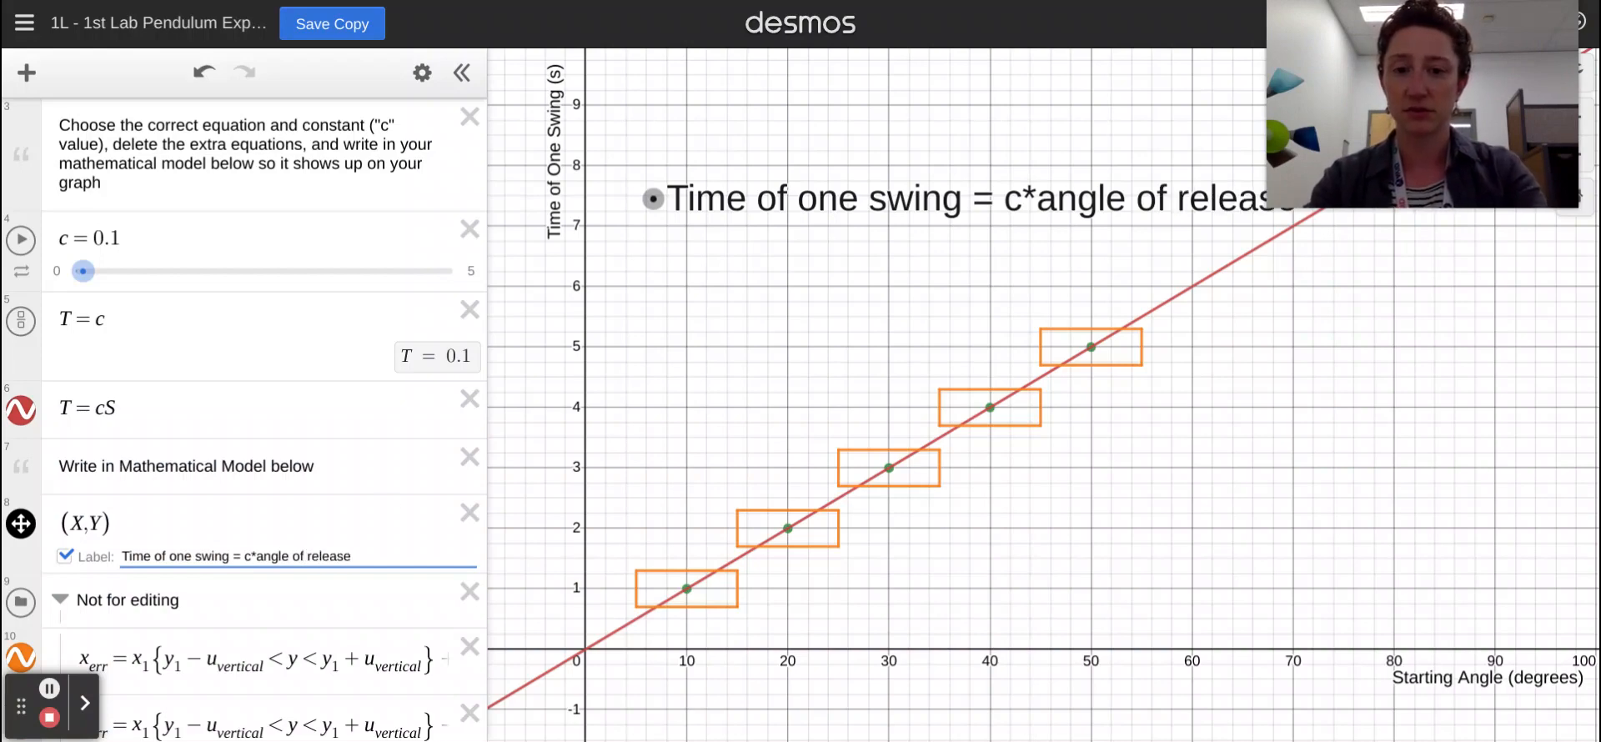
left_click_drag(652, 198, 642, 259)
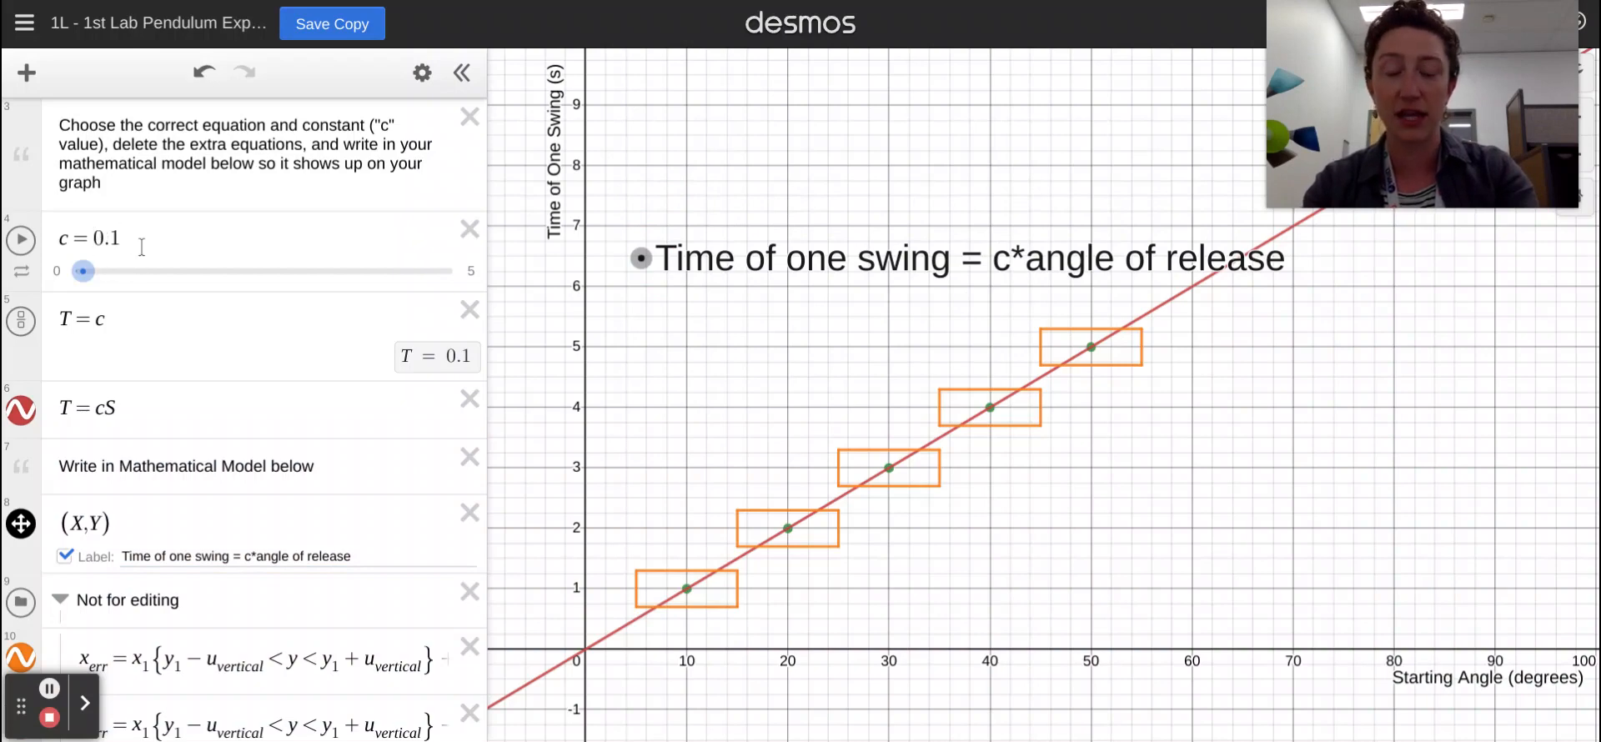
Step: Replace the constant c in the model label with its value 0.1
left_click(250, 555)
key("BackSpace")
type("0.1")
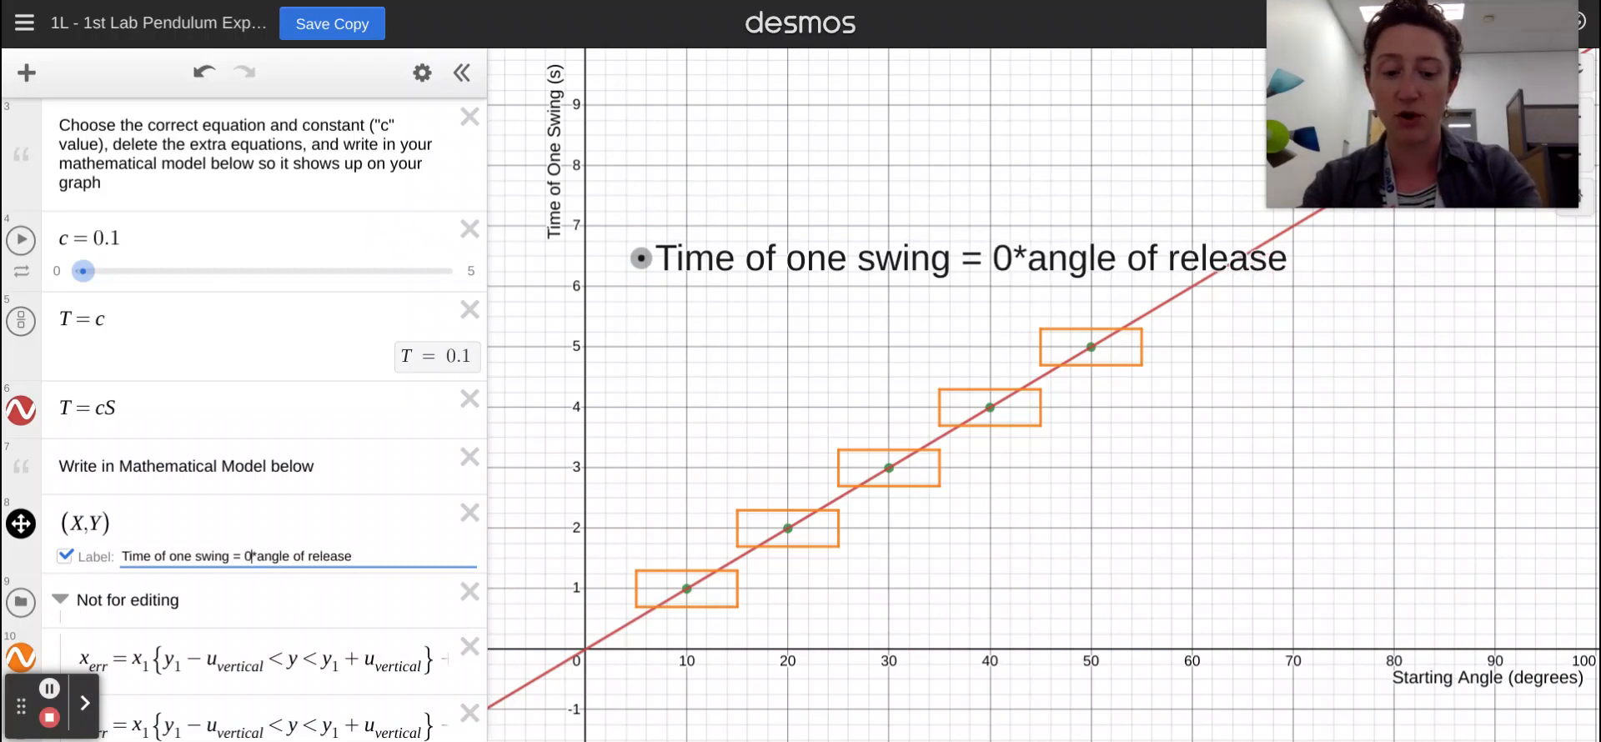